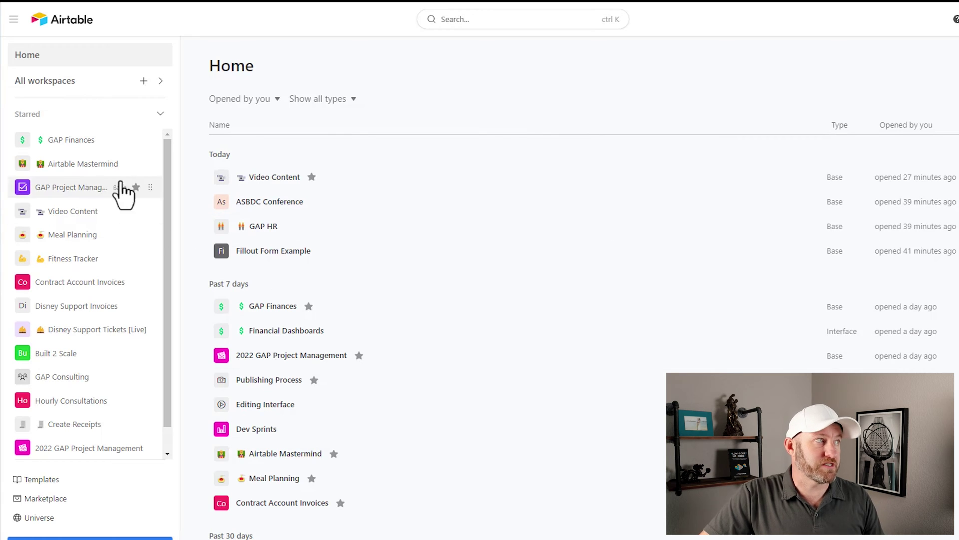
Step: Show the All workspaces overview with every workspace's bases listed
left_click(105, 82)
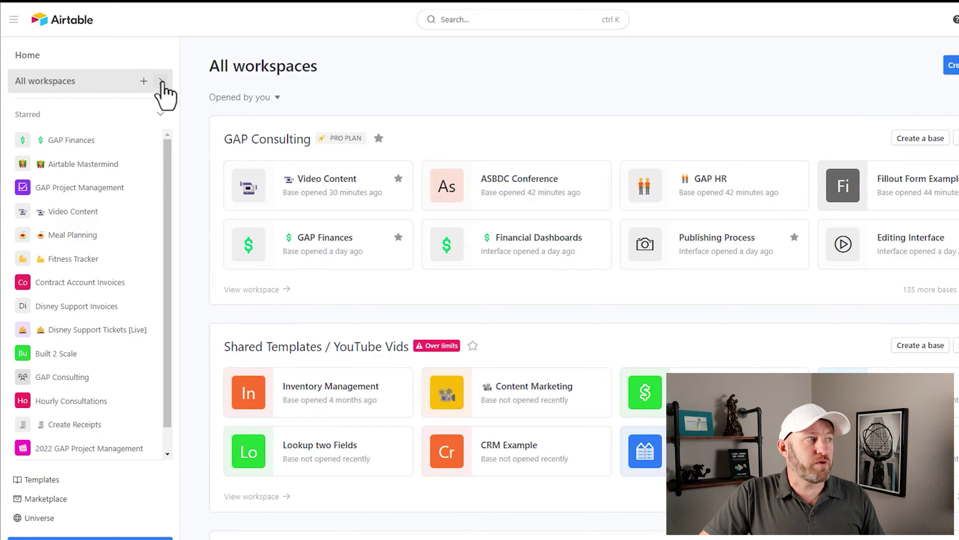
left_click(161, 81)
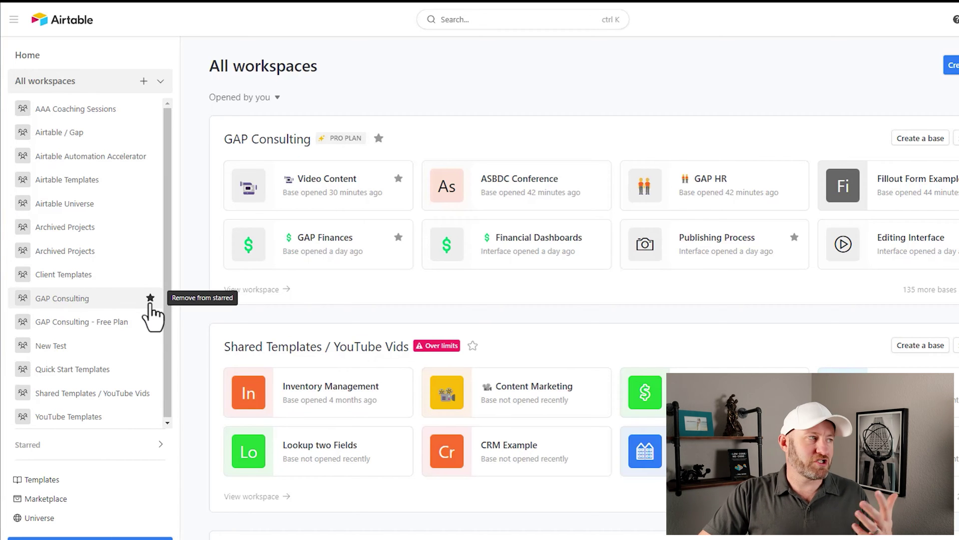
Step: Open the GAP Consulting workspace, browse its bases, and start a new base there
left_click(86, 305)
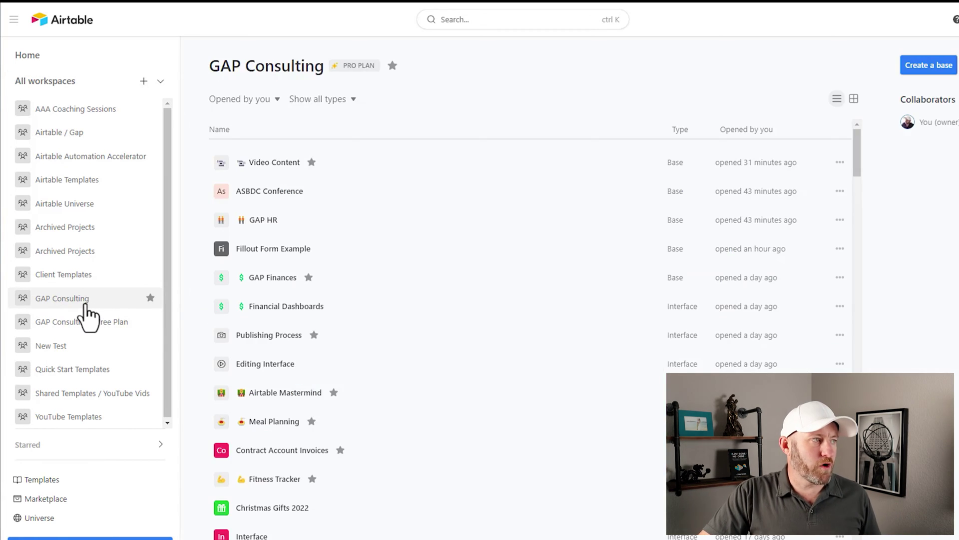
scroll(345, 229, "down", 5)
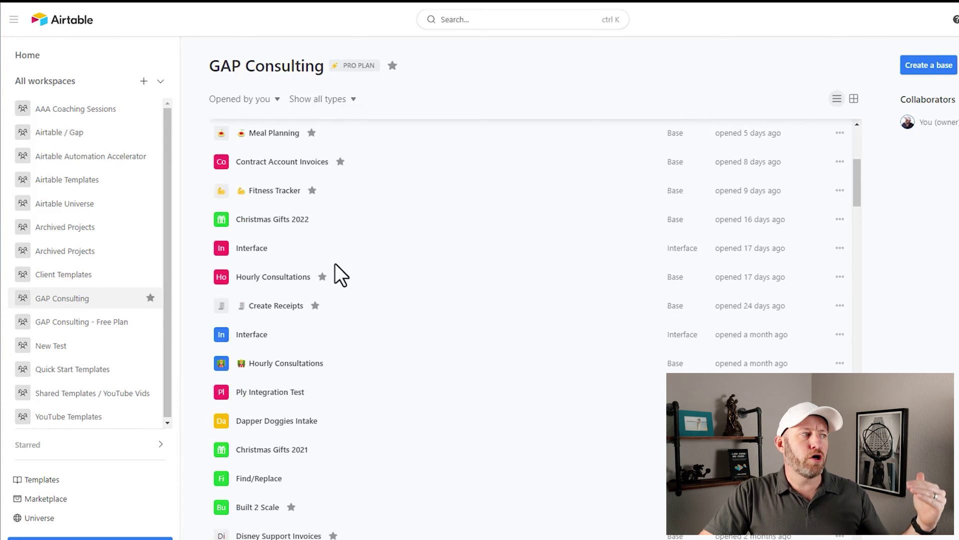
scroll(343, 375, "down", 5)
scroll(349, 418, "up", 9)
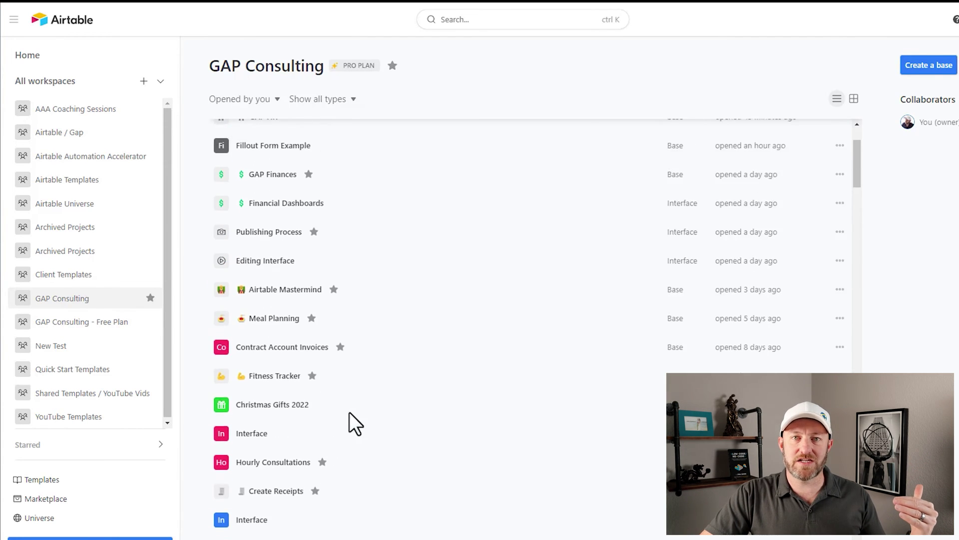
scroll(326, 242, "up", 2)
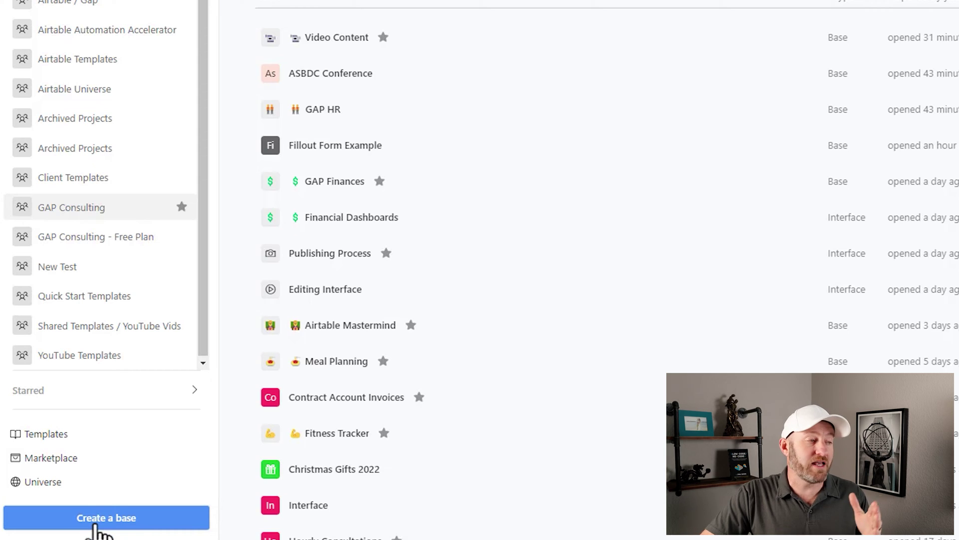
left_click(98, 525)
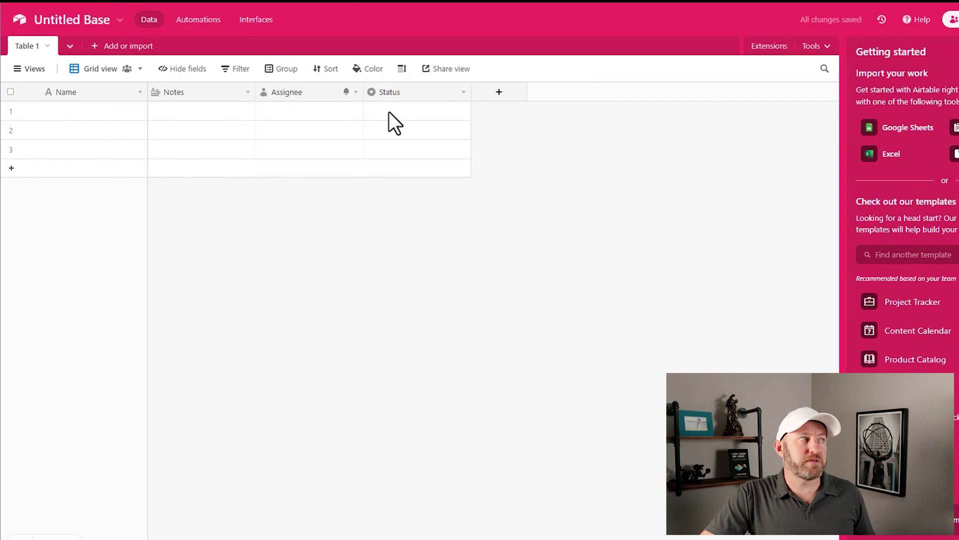
Step: Rename the new Untitled Base to '2023 Example'
left_click(72, 23)
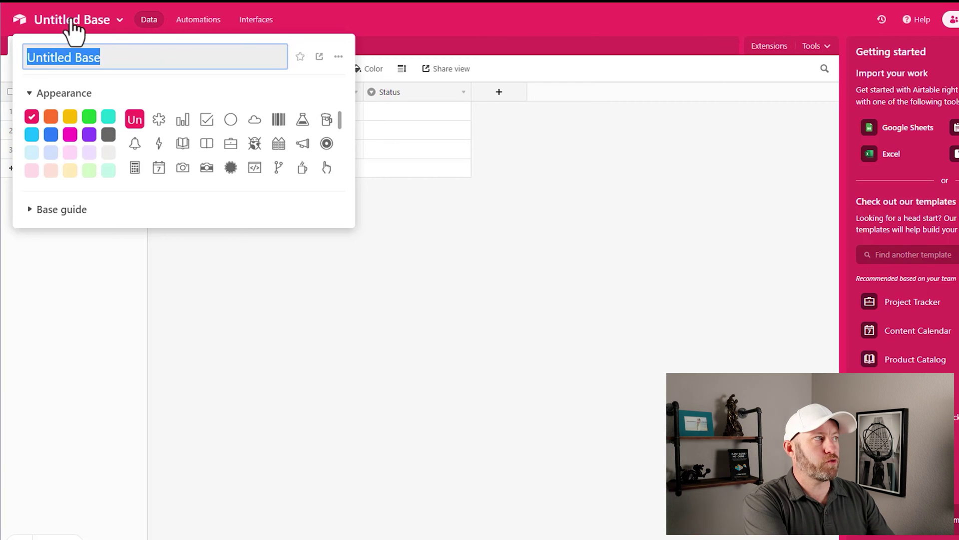
type("2023 Example")
key("Return")
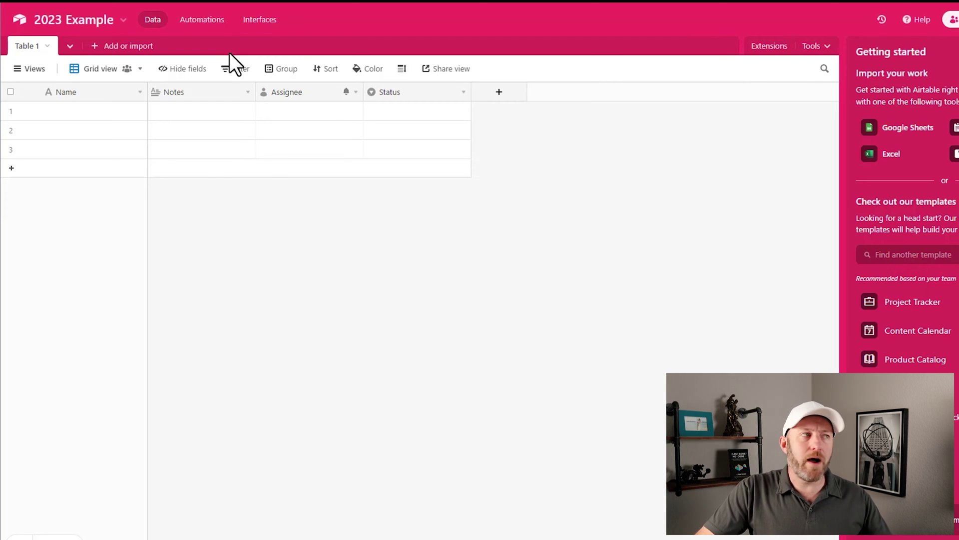
double_click(33, 50)
Step: Rename Table 1 to 'Contacts' and create an empty Items table
type("C")
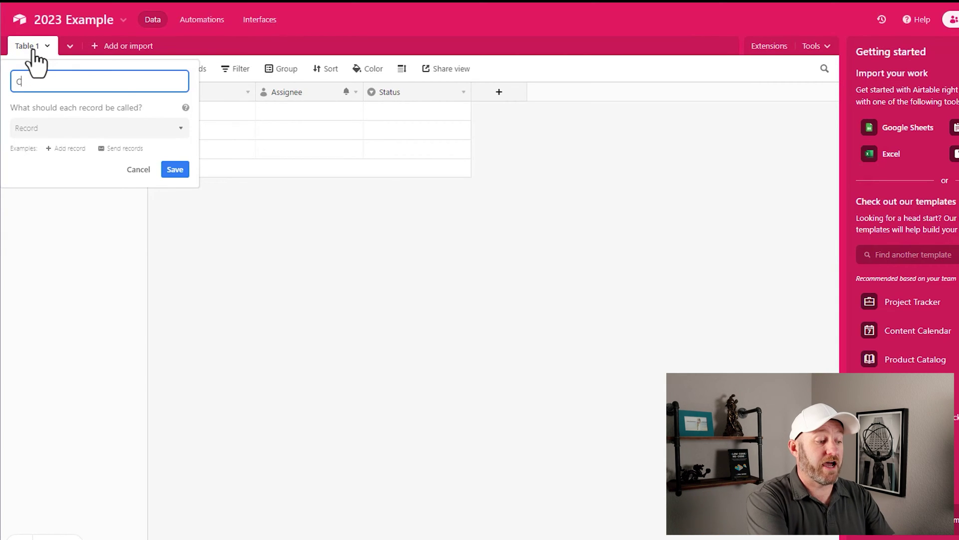
type("ontacts")
key("Return")
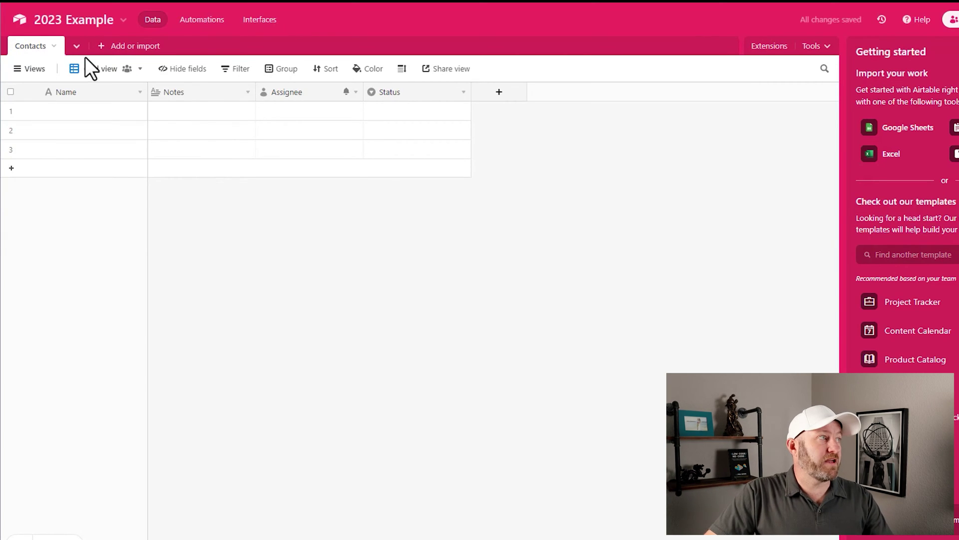
left_click(102, 48)
left_click(120, 80)
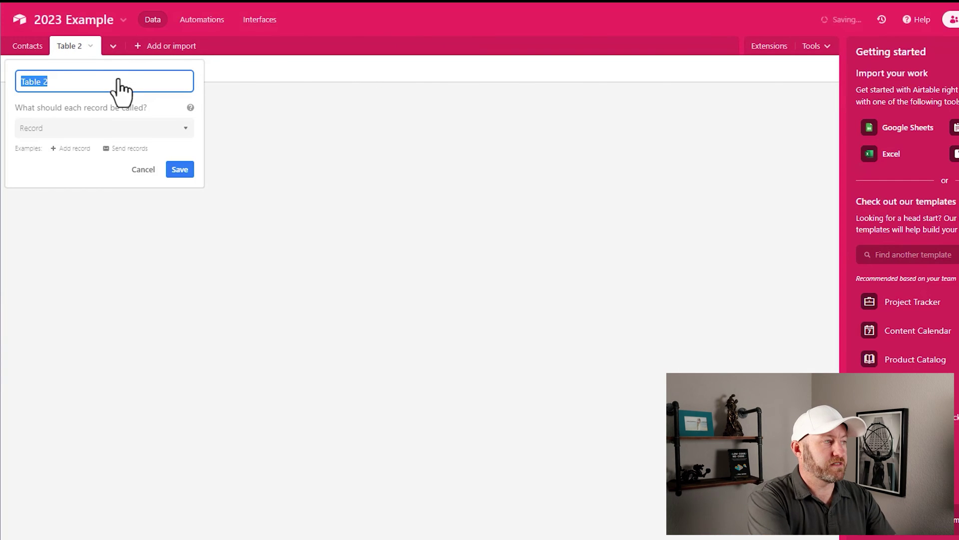
Step: Add a third empty table named 'Orders'
left_click(144, 55)
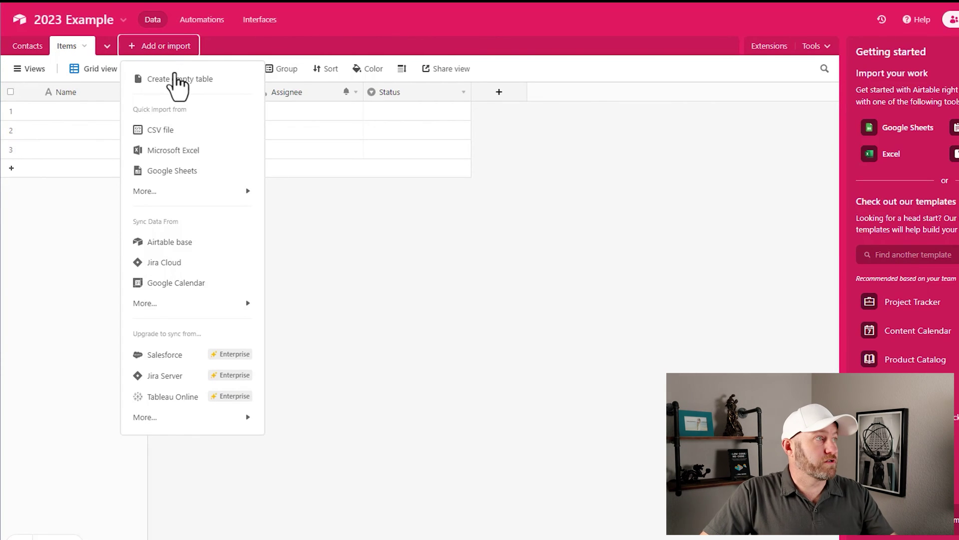
left_click(178, 86)
type("Orders")
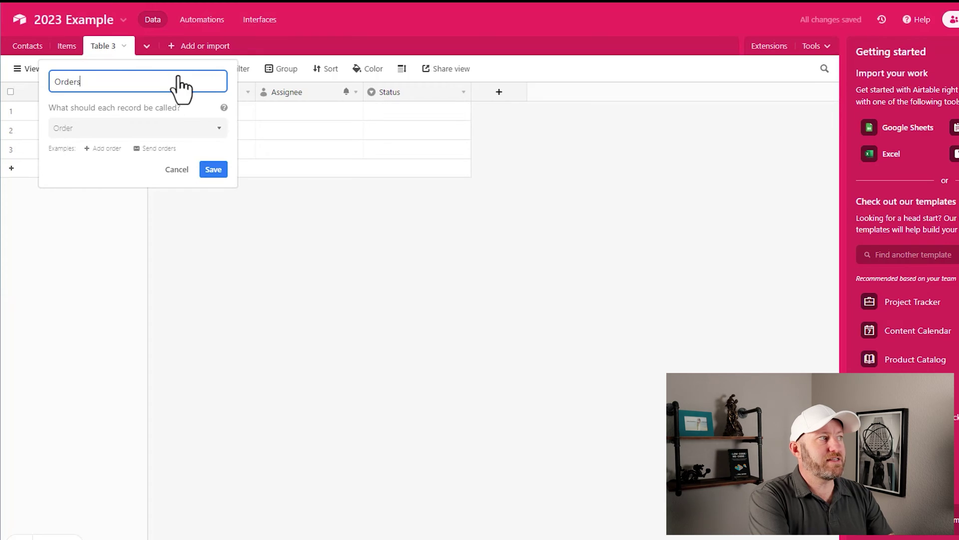
key("Return")
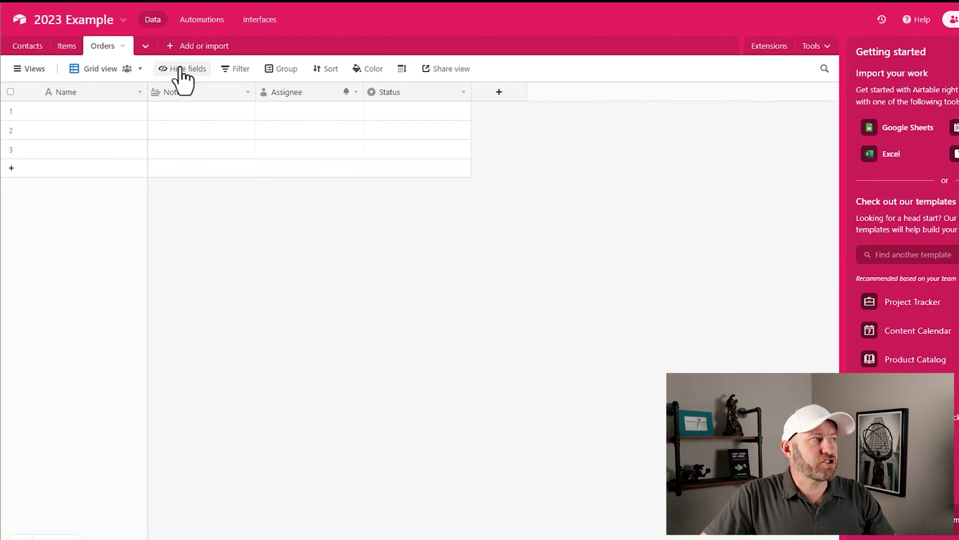
left_click(182, 70)
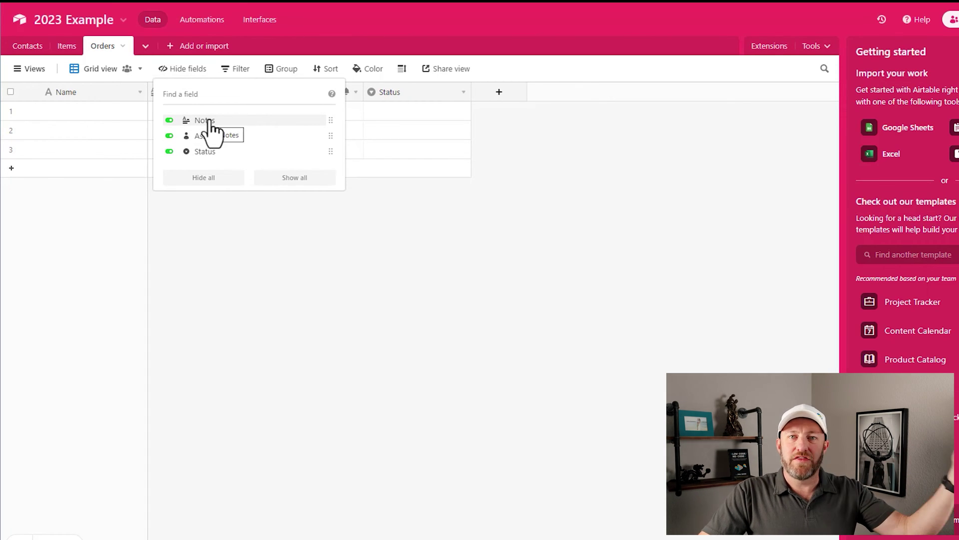
Step: Hide every Orders field except Name and type the first record's name
left_click(214, 180)
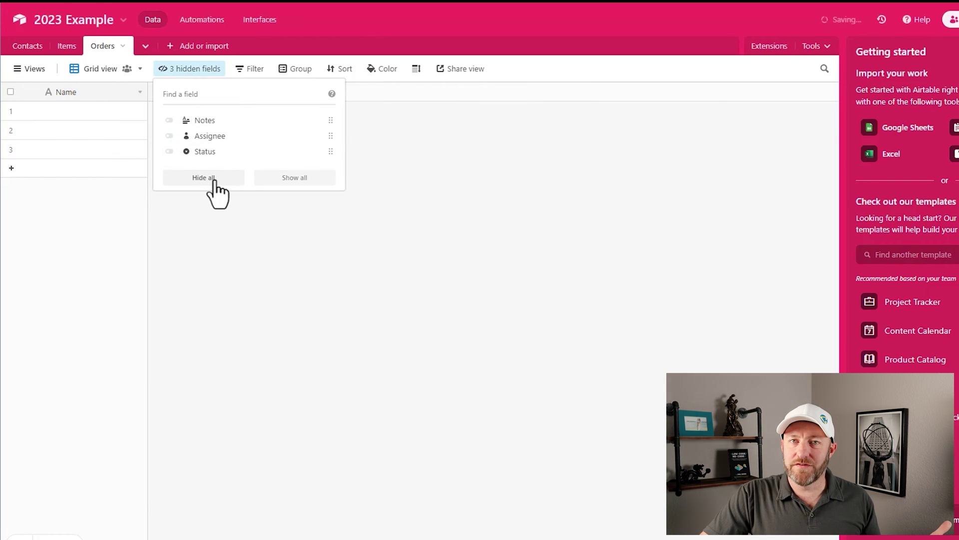
left_click(255, 247)
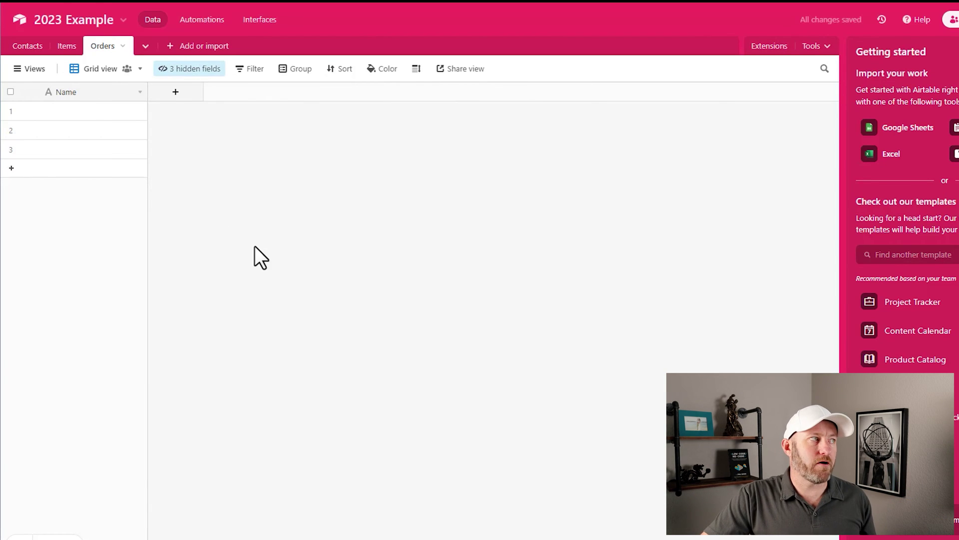
left_click(117, 110)
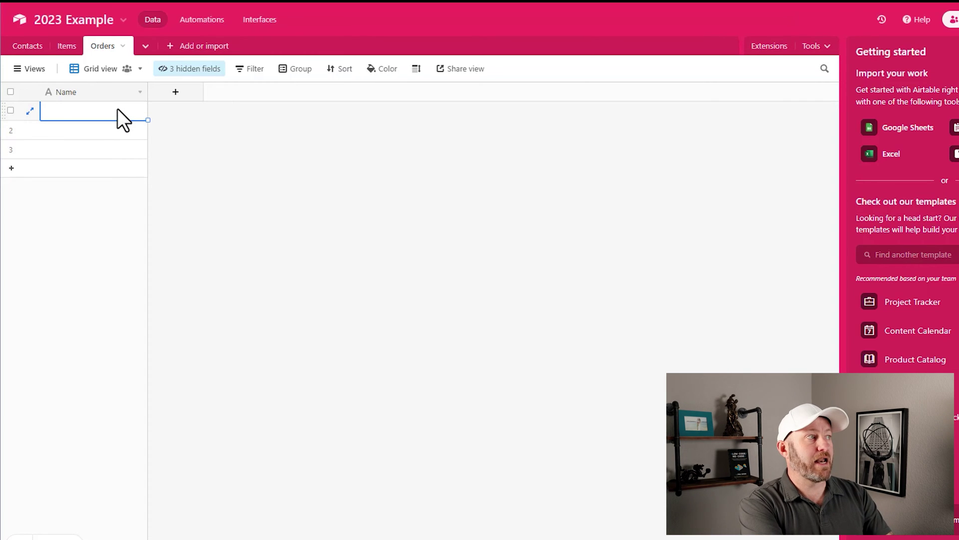
type("ORder #1")
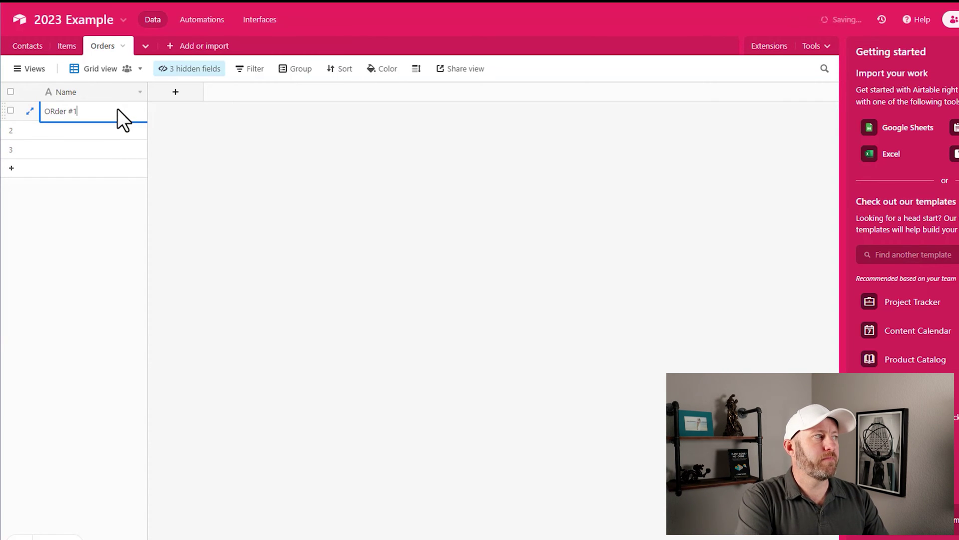
Step: Correct the first record's name to 'Order #1', then go to the Contacts table
key("Home")
key("Right")
key("shift+Right")
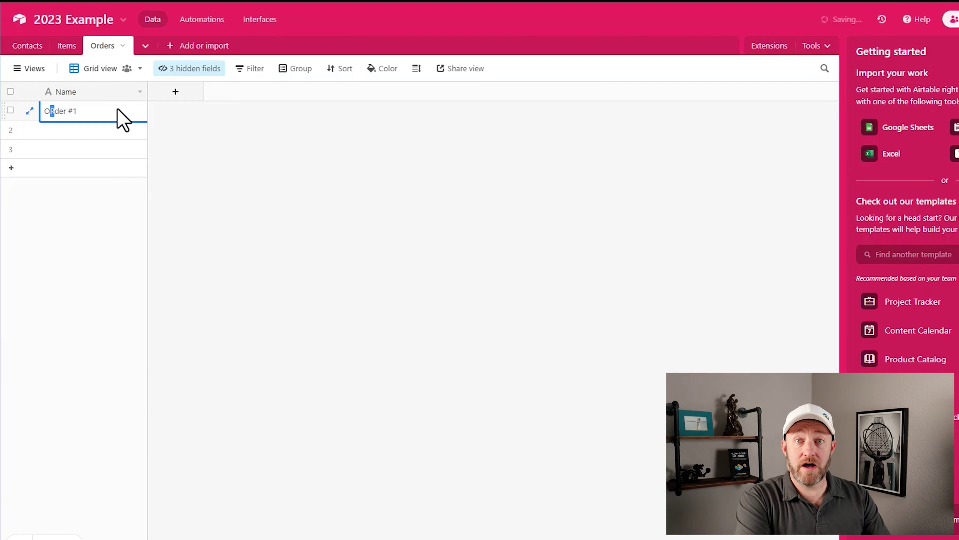
type("r")
left_click(200, 155)
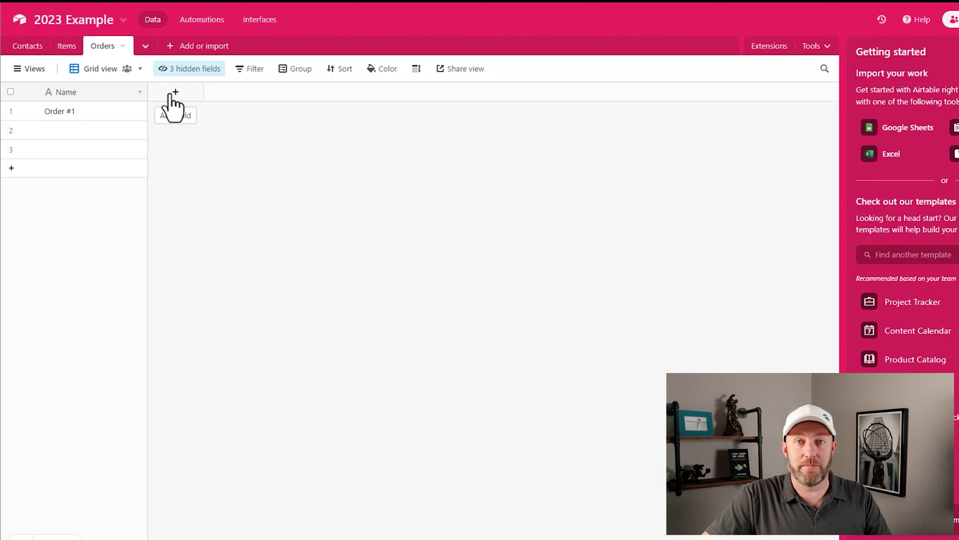
left_click(27, 46)
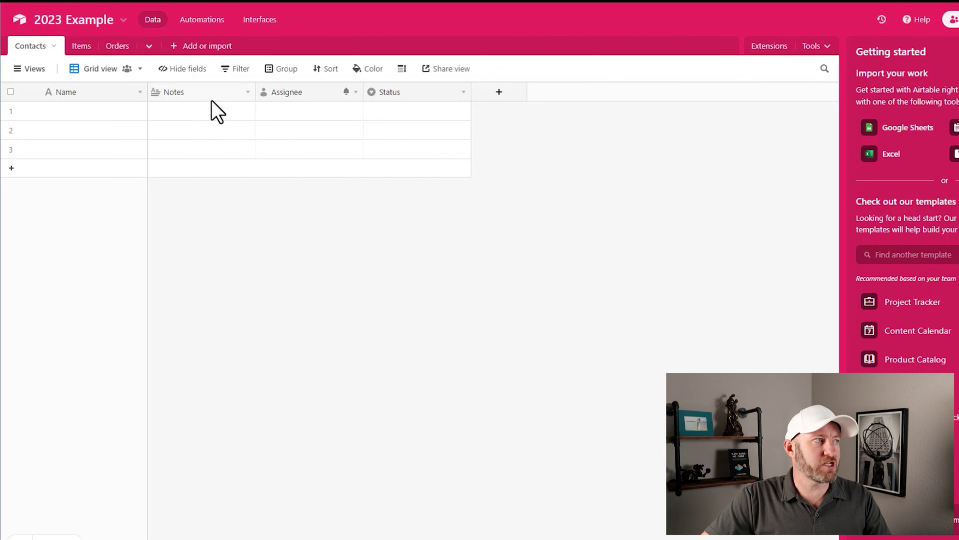
Step: Hide Notes, Assignee and Status in Contacts and add a 'First Name' field
left_click(180, 68)
left_click(188, 179)
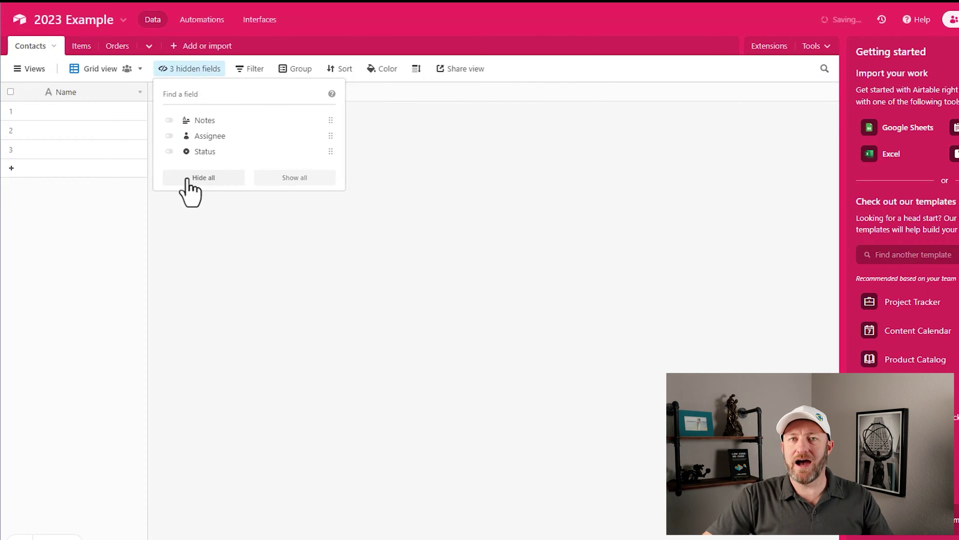
left_click(293, 262)
left_click(176, 92)
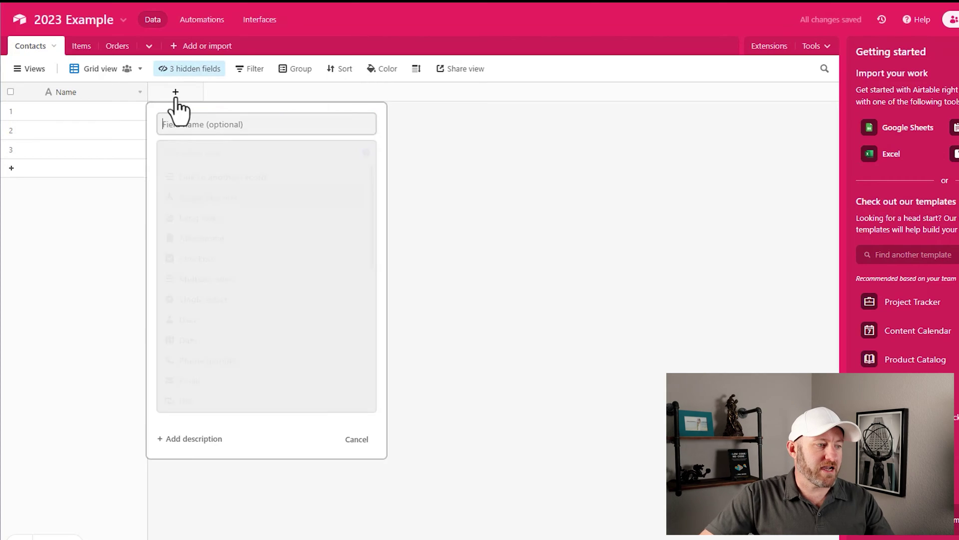
type("First Name")
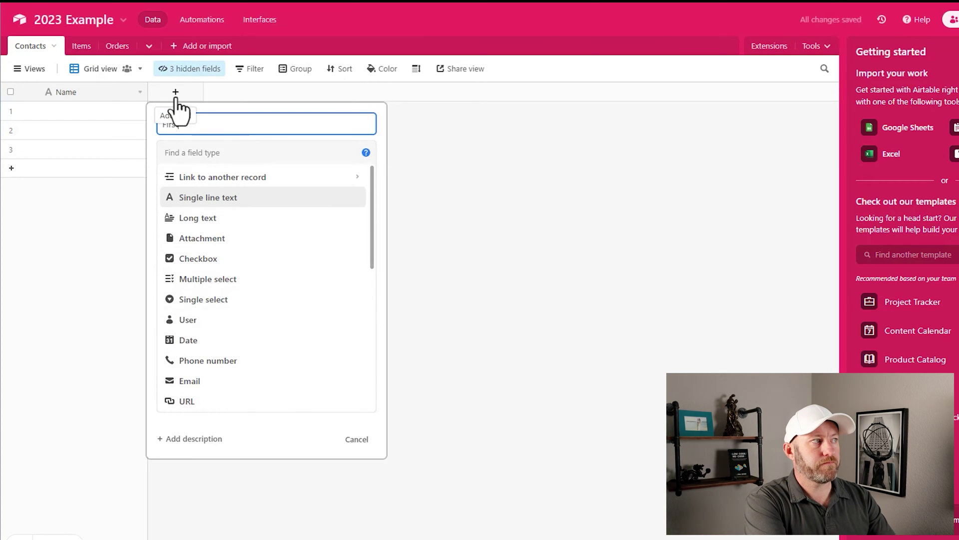
key("Return")
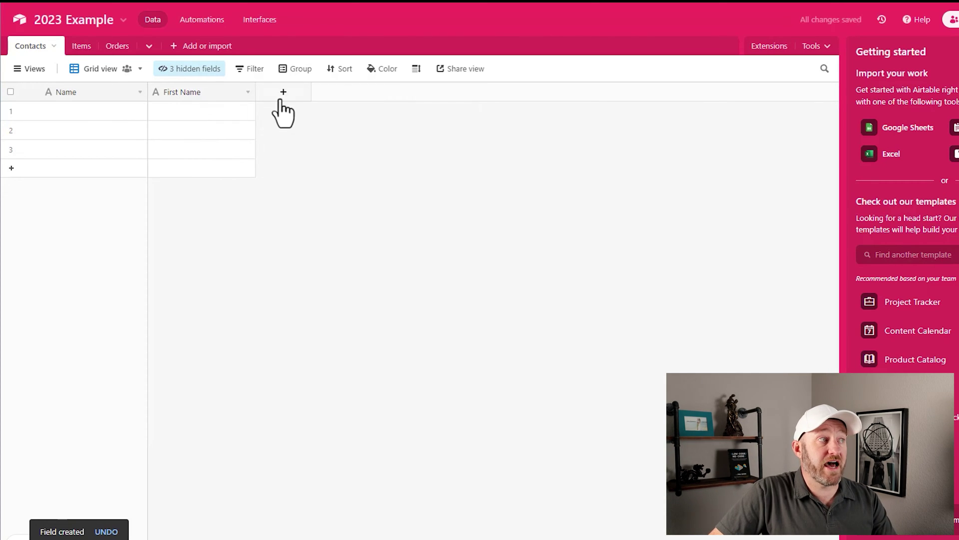
Step: Add a 'Last Name' field and an 'Email' field of type Email
left_click(283, 95)
type("Last Name")
key("Return")
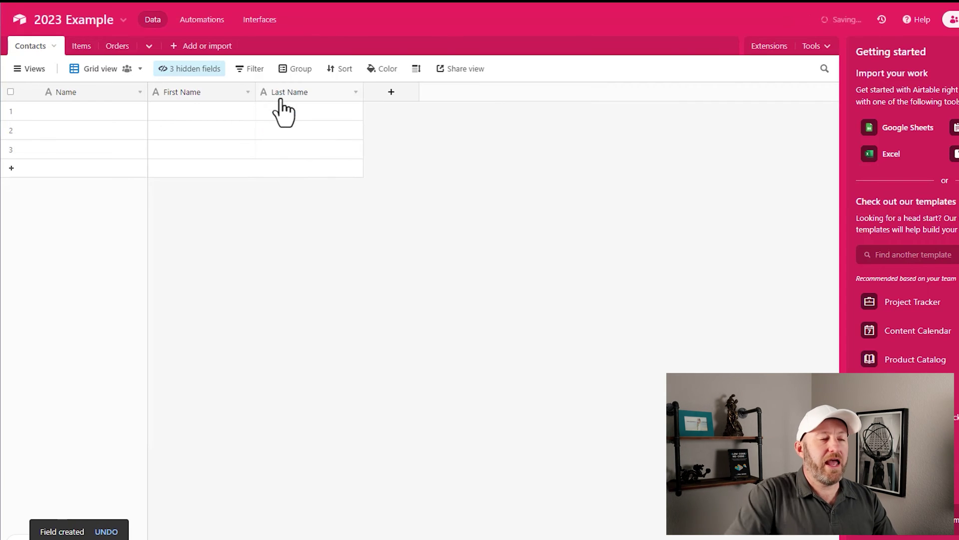
left_click(406, 96)
type("Email")
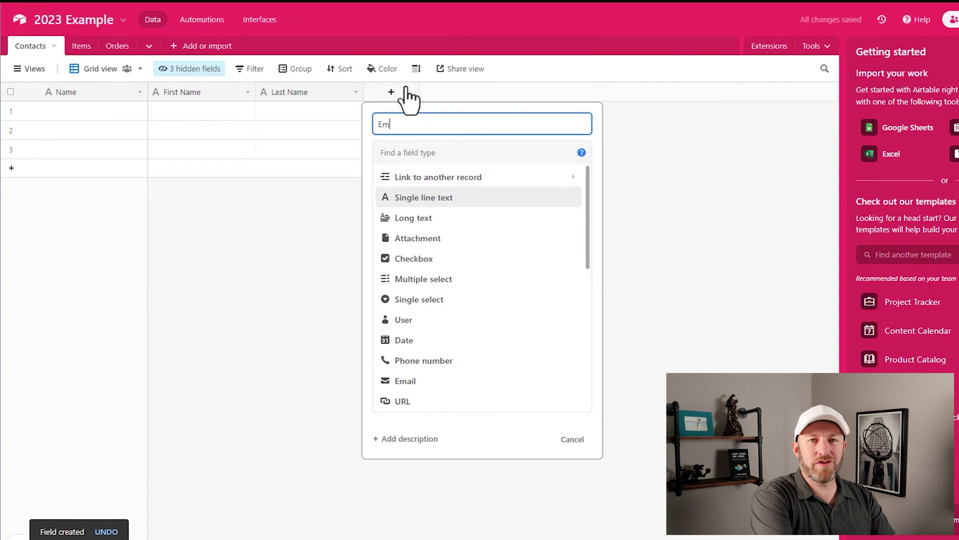
key("Tab")
type("ema")
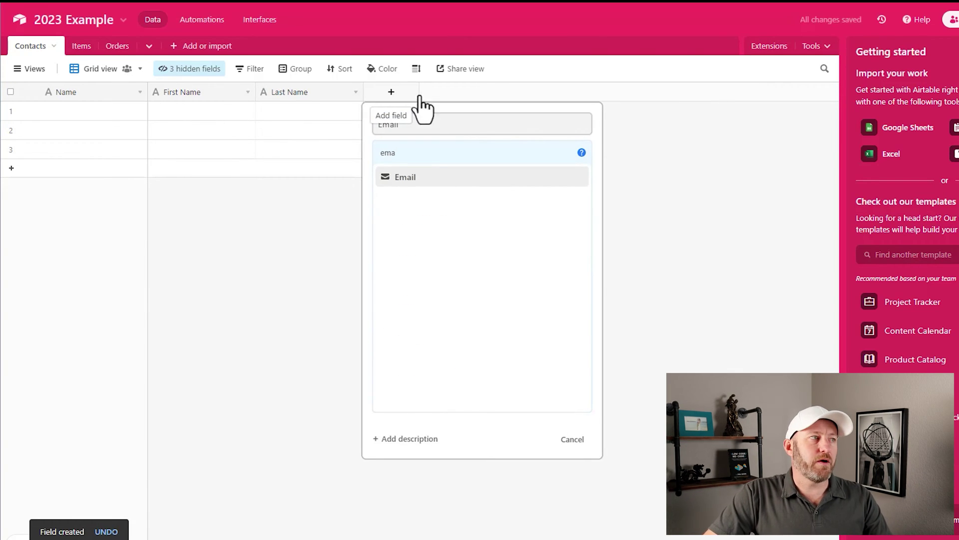
left_click(442, 181)
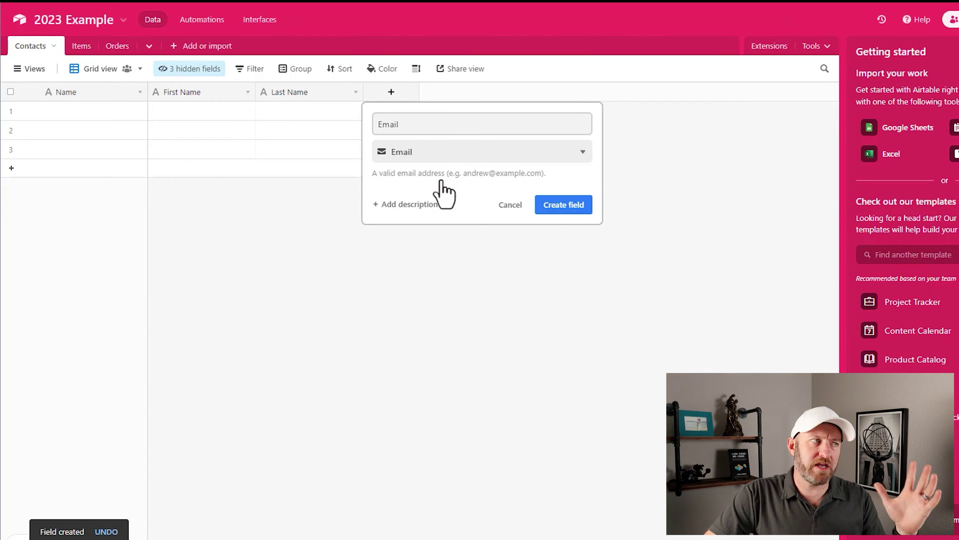
left_click(564, 205)
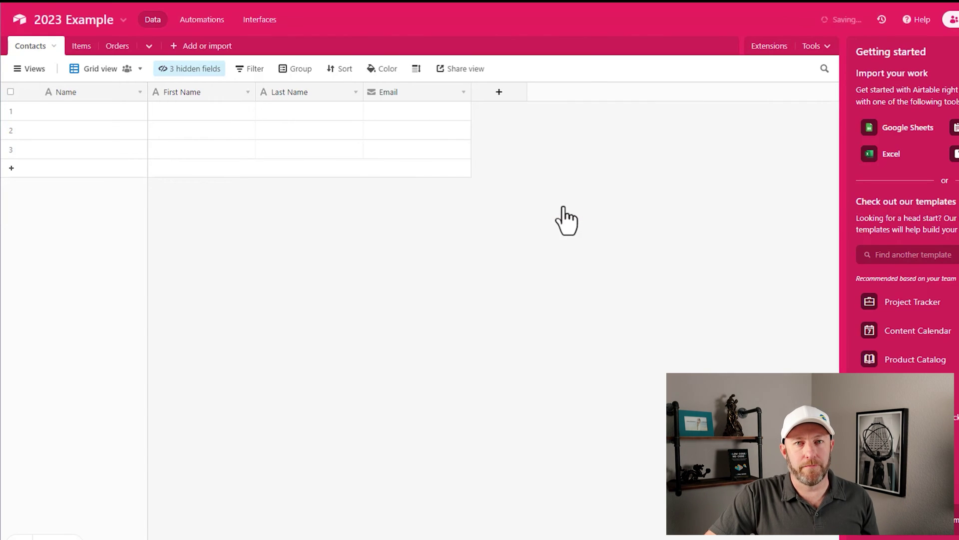
Step: Enter the contact's first name, last name and e-mail address in row 1
left_click(211, 110)
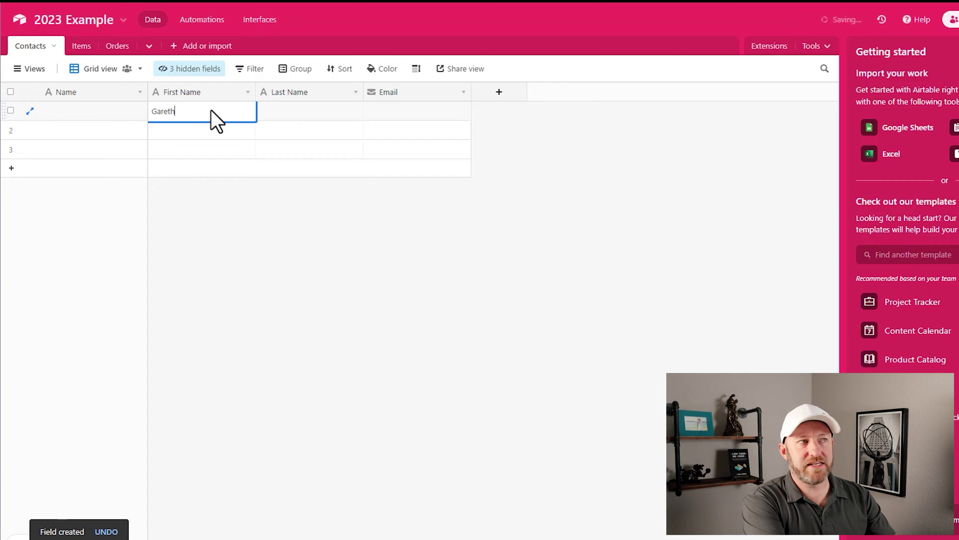
key("Tab")
key("Tab")
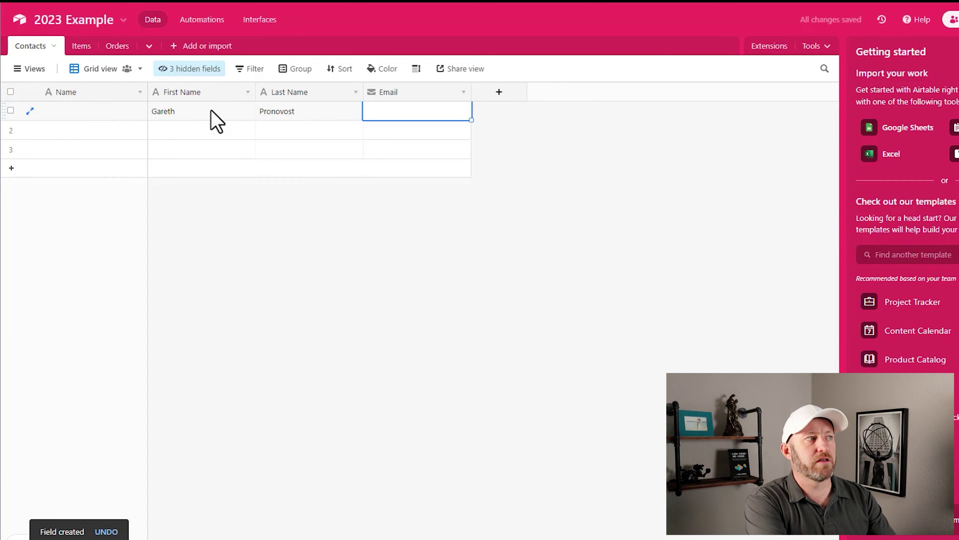
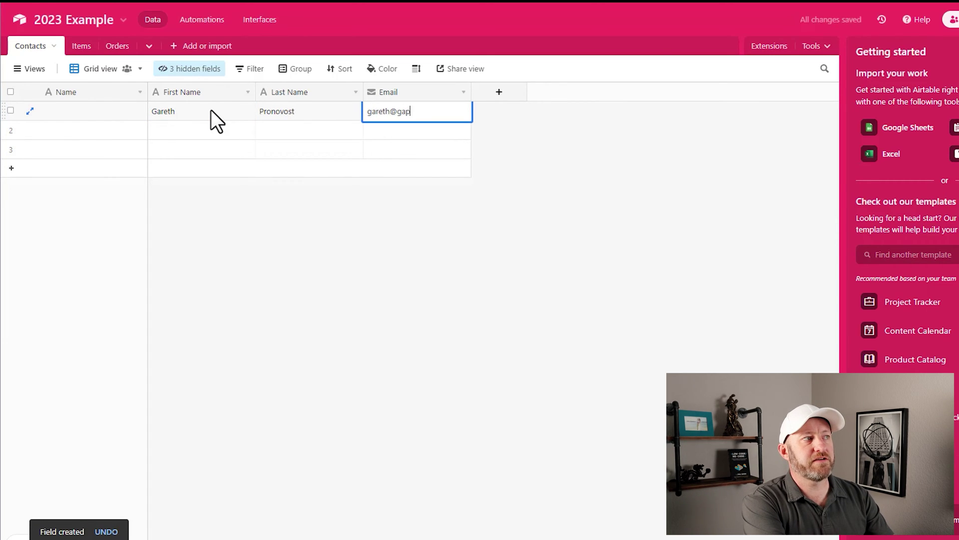
key("Return")
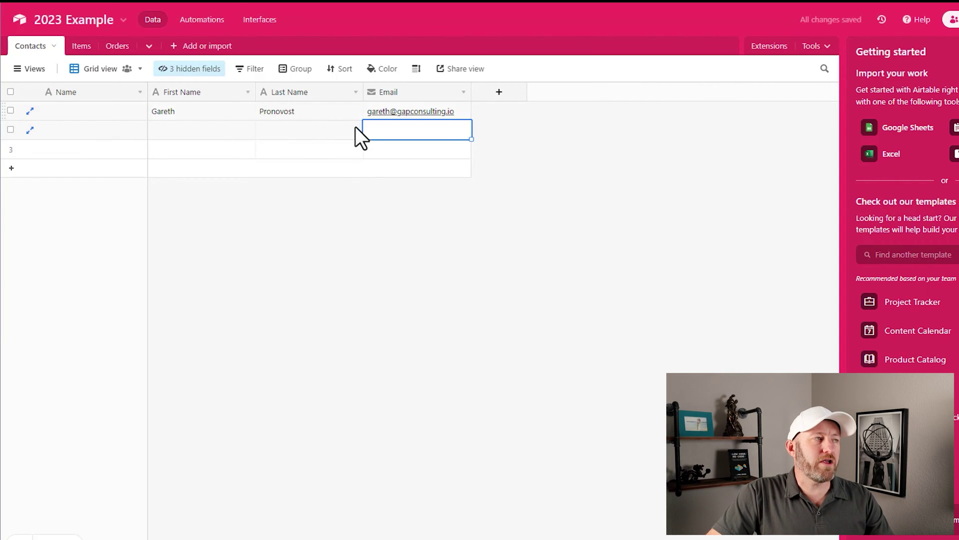
Step: Delete the empty extra rows so only the one contact record remains
left_click(328, 115)
left_click(11, 130)
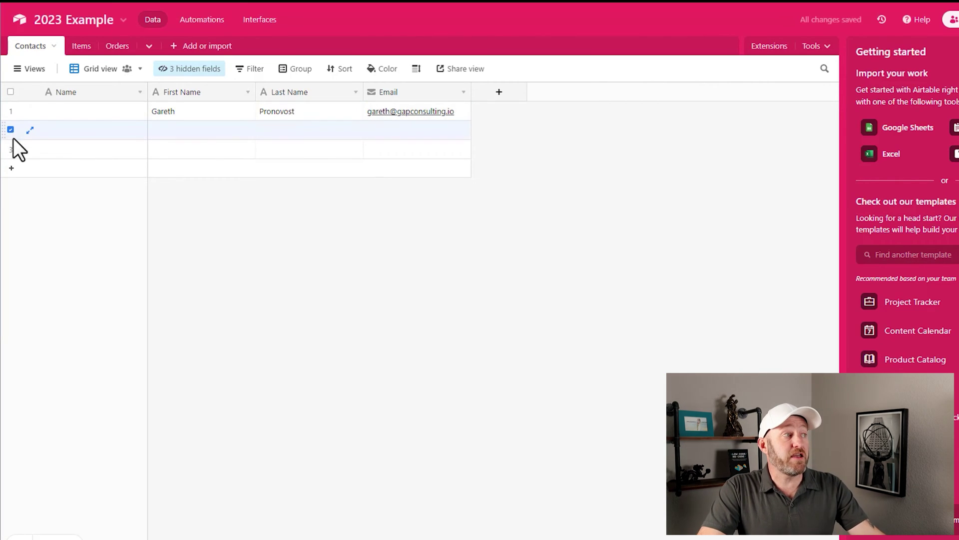
right_click(11, 147)
left_click(48, 196)
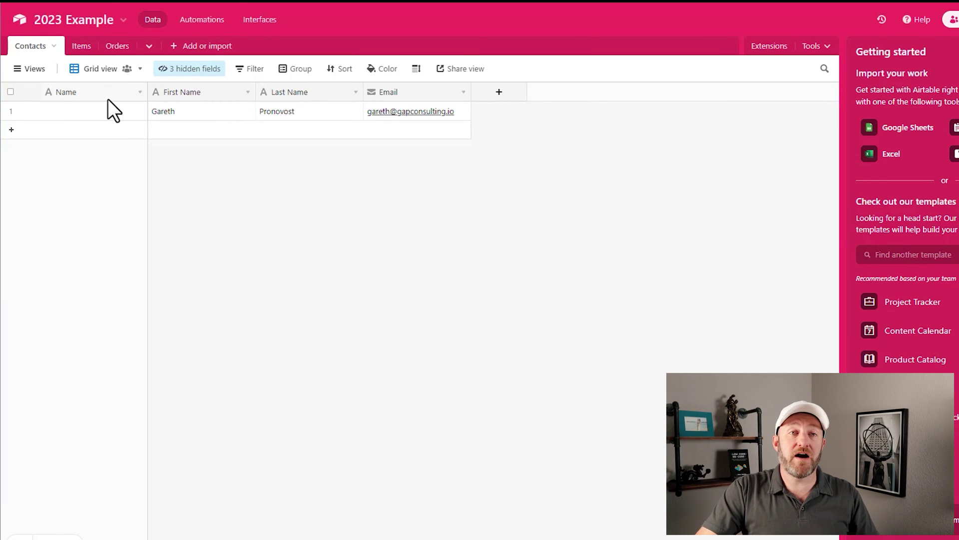
left_click(119, 112)
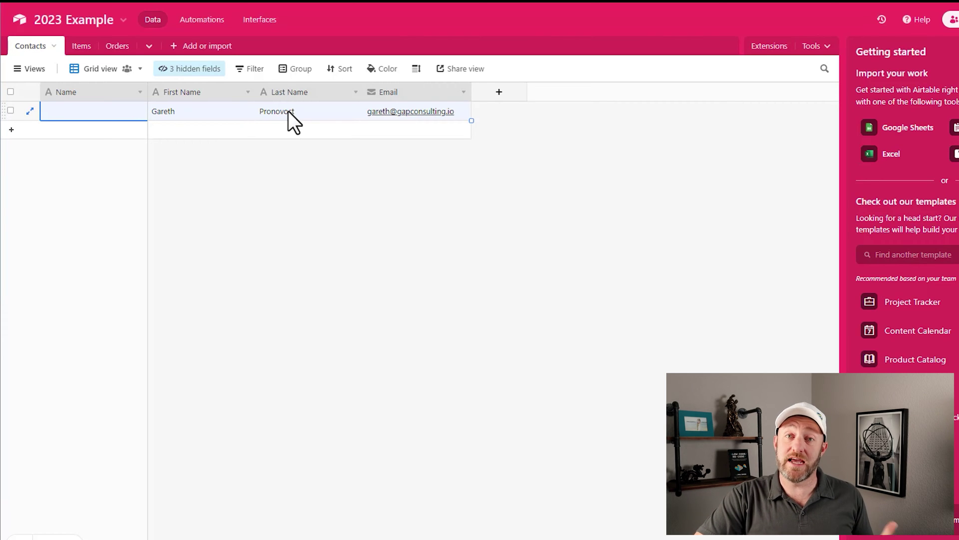
Step: Drag the First Name and Last Name header borders left to narrow both columns
left_click(257, 104)
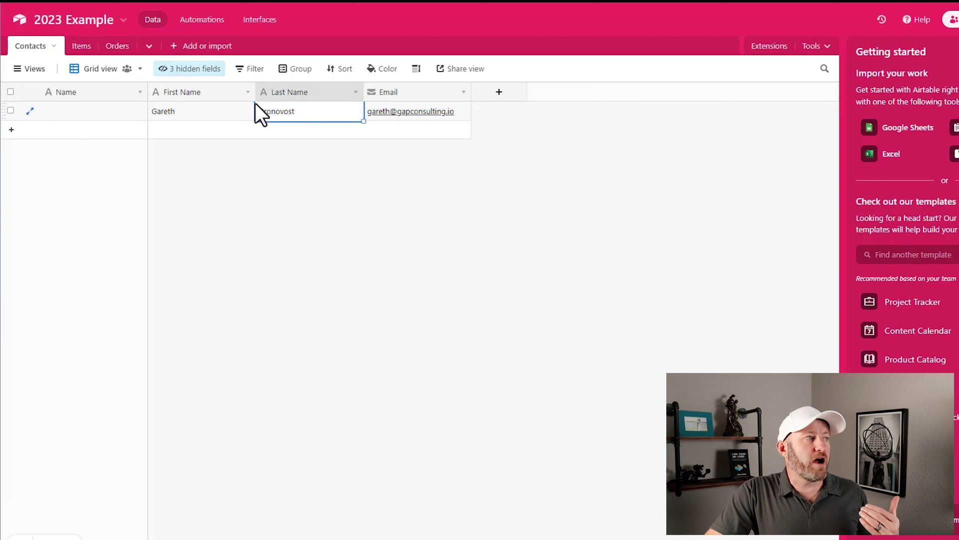
left_click_drag(255, 92, 226, 92)
left_click_drag(334, 92, 309, 94)
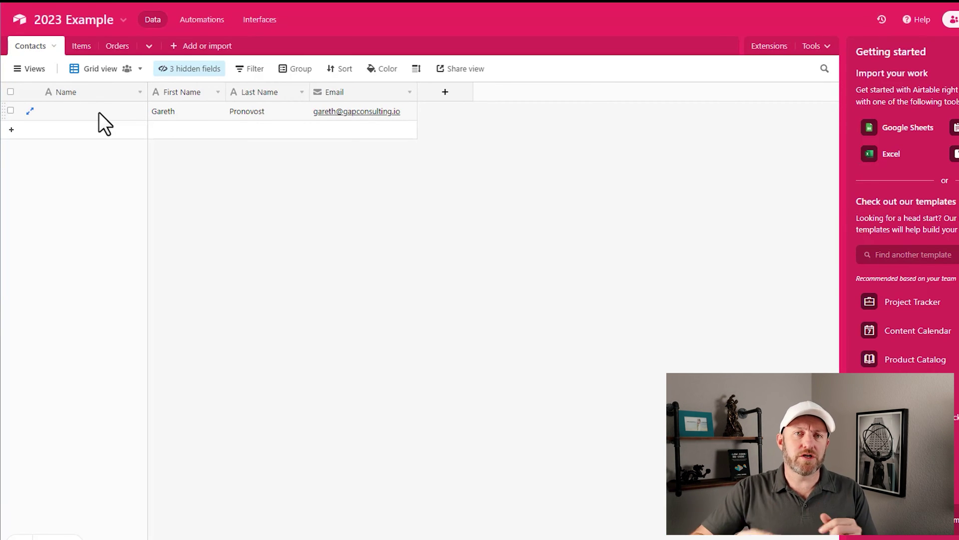
Step: Rename the primary Name field to 'Full Name' and change its type to Formula
double_click(94, 95)
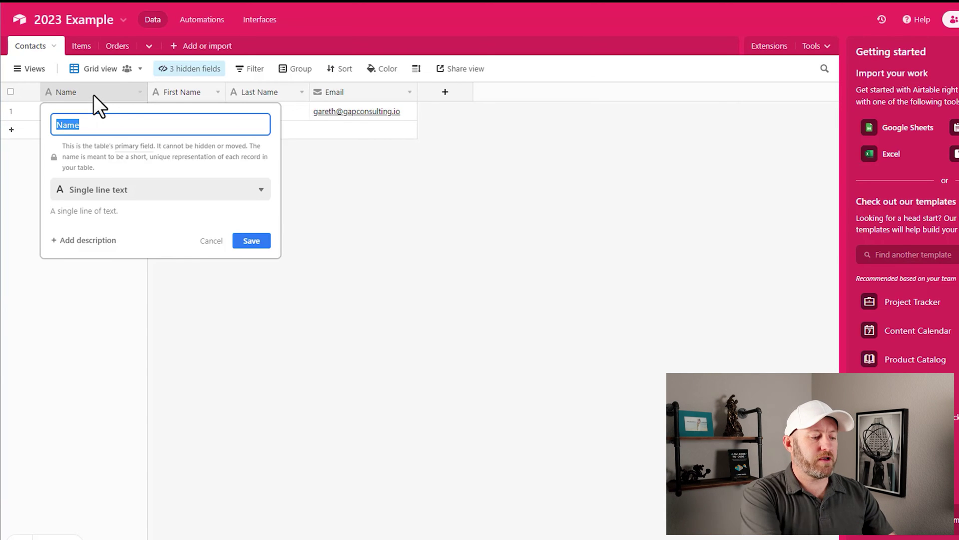
type("Full Name")
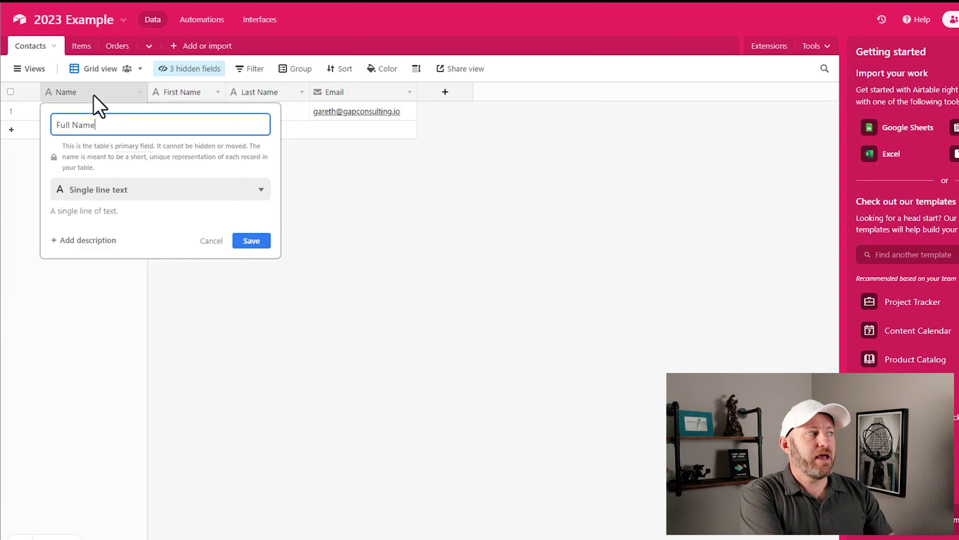
key("Tab")
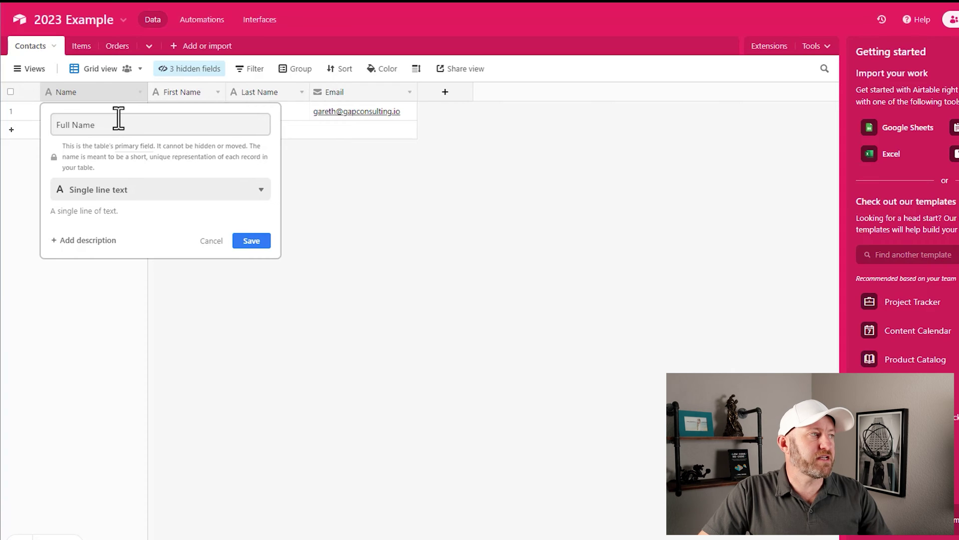
left_click(133, 191)
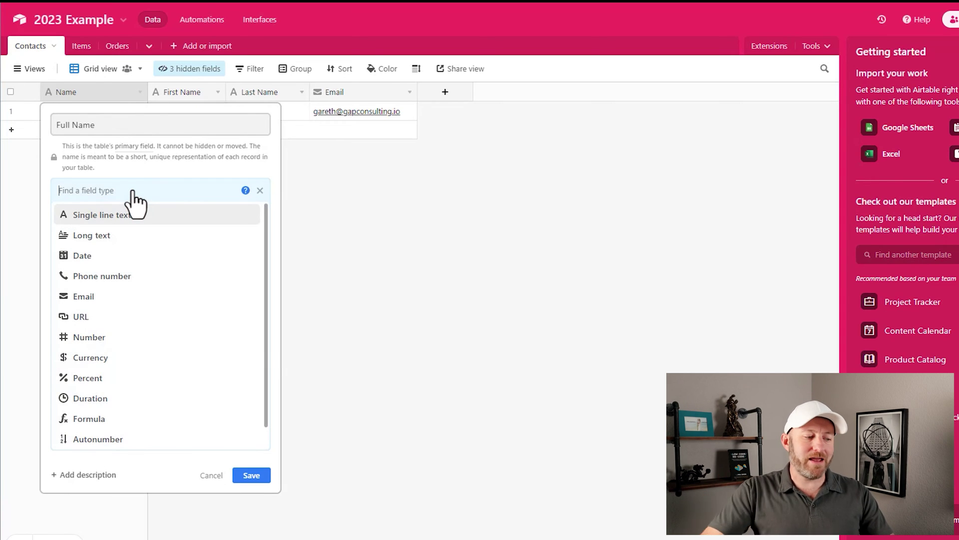
type("for")
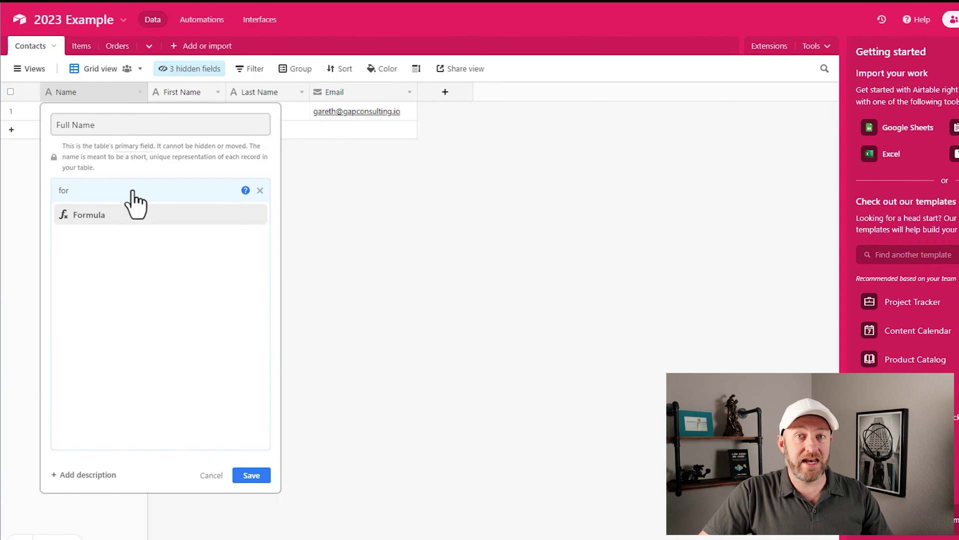
left_click(134, 216)
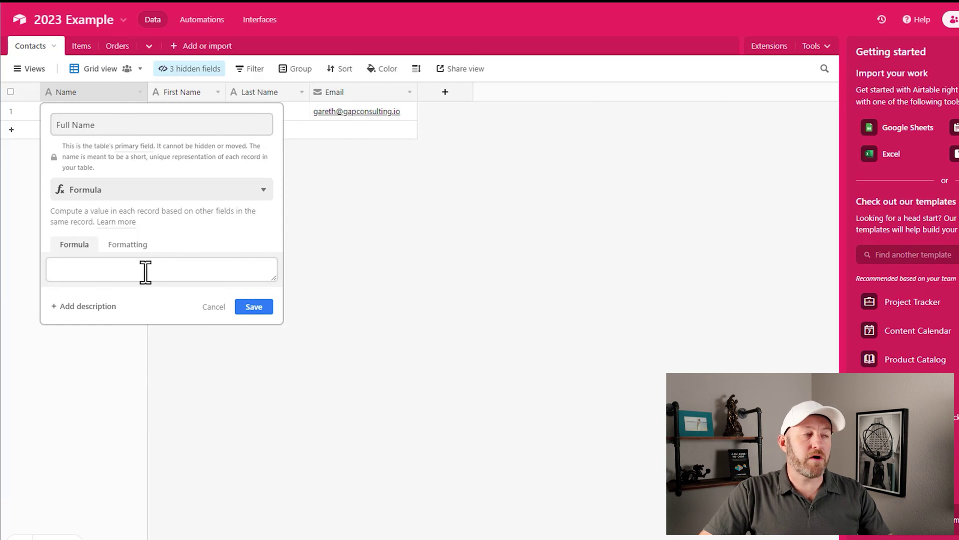
Step: Enter the formula CONCATENATE({First Name}, ' ', {Last Name}) and save the field
left_click(145, 272)
type("conca")
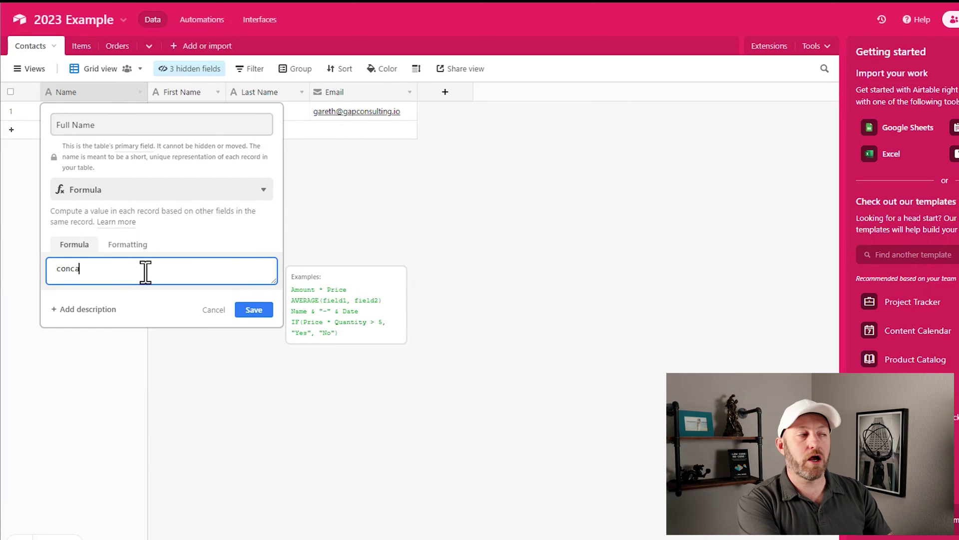
key("Tab")
type("fir")
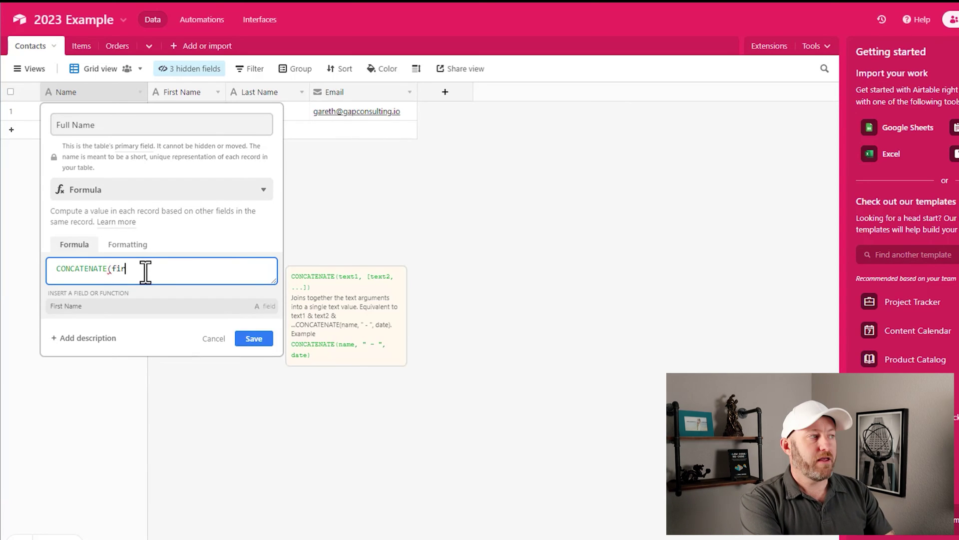
key("Tab")
type(",")
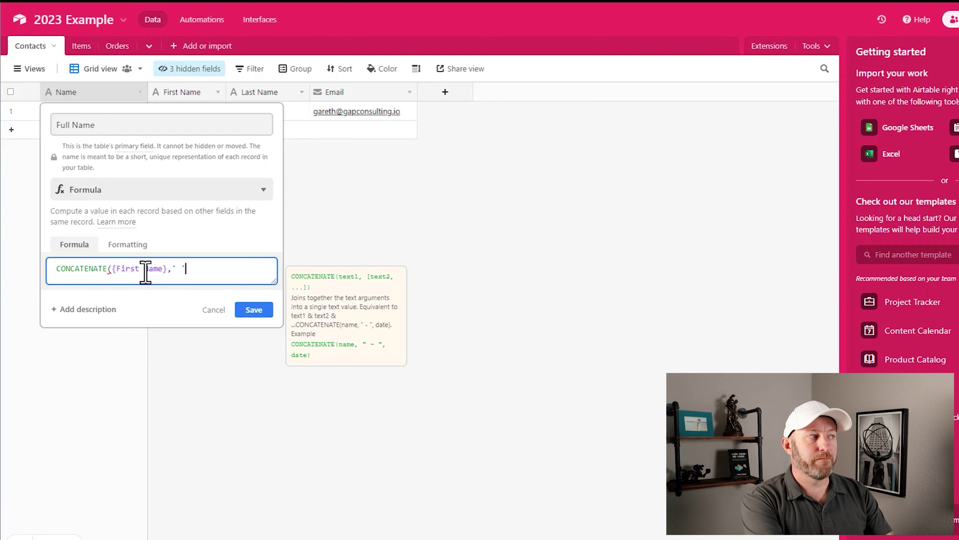
type("' ',las")
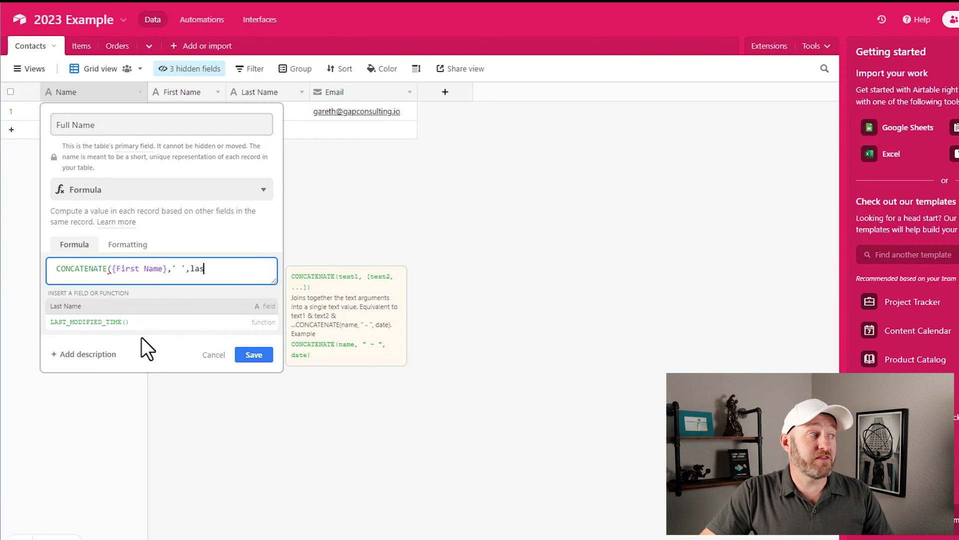
left_click(121, 316)
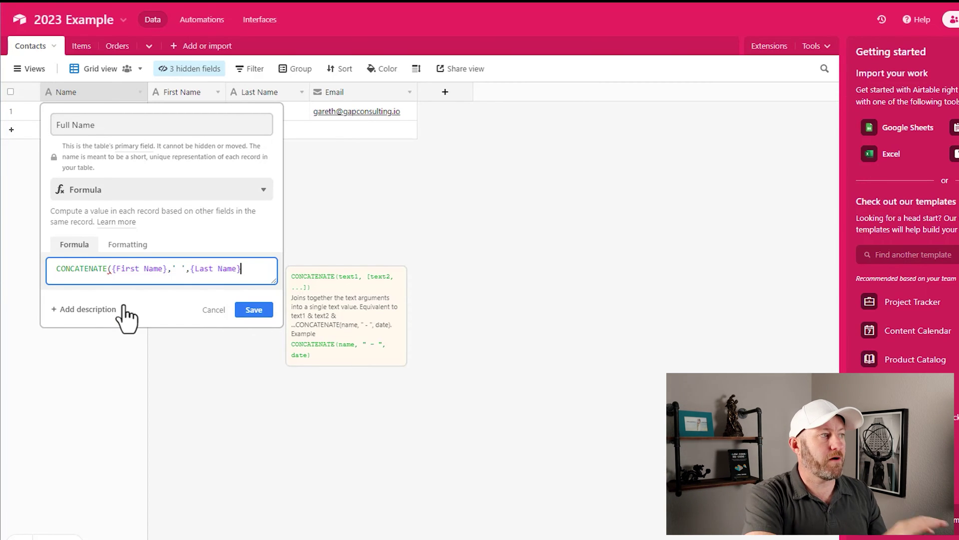
type(")")
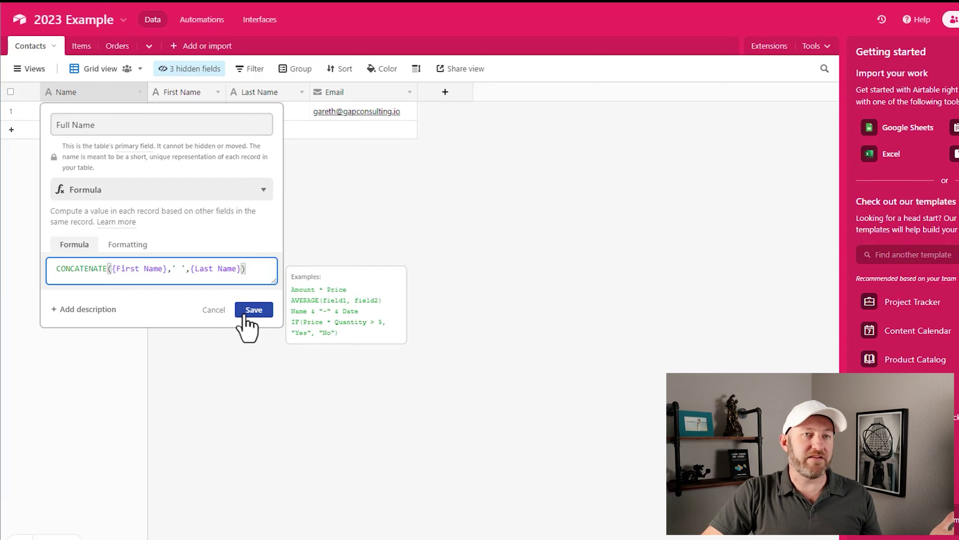
left_click(247, 312)
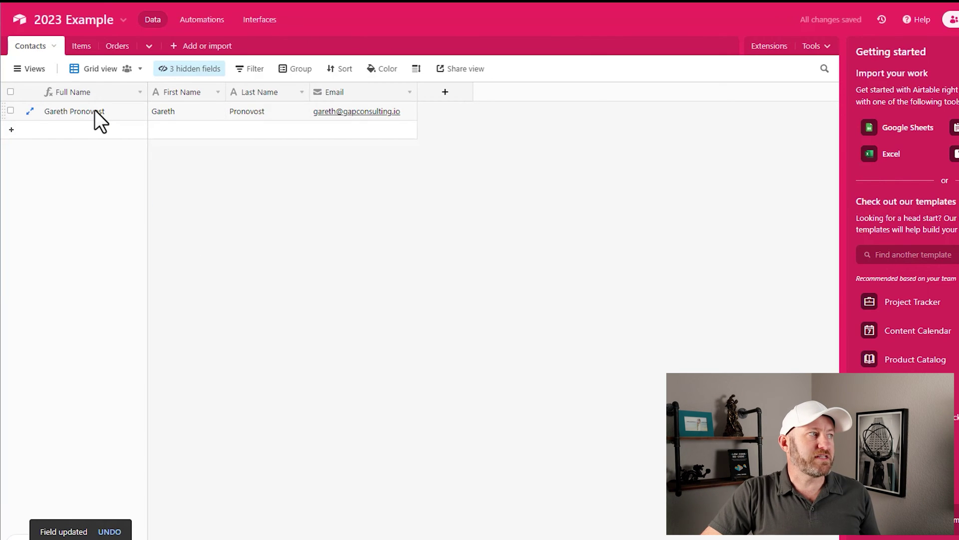
left_click(94, 111)
Step: Check the First Name, Last Name and Full Name values, then switch to the Orders table
left_click(184, 114)
left_click(266, 110)
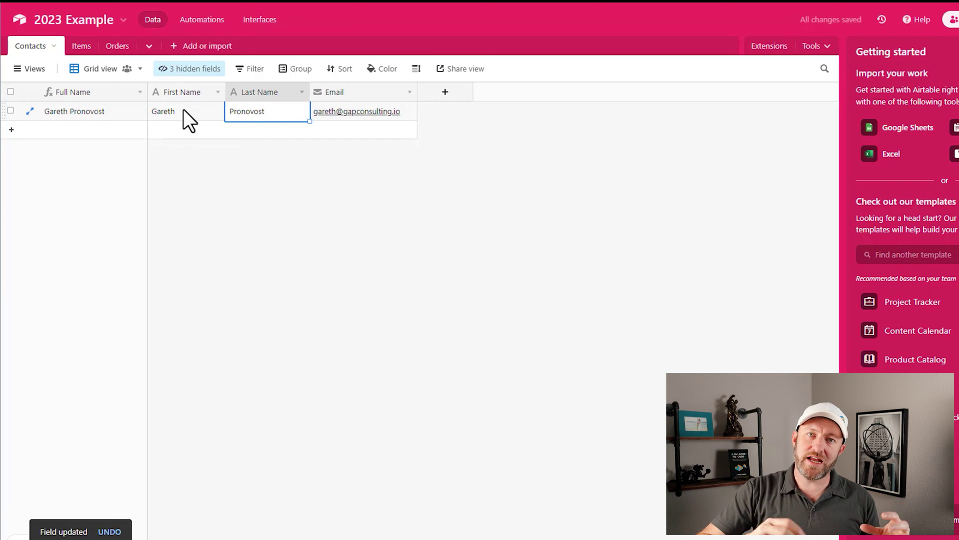
left_click(113, 109)
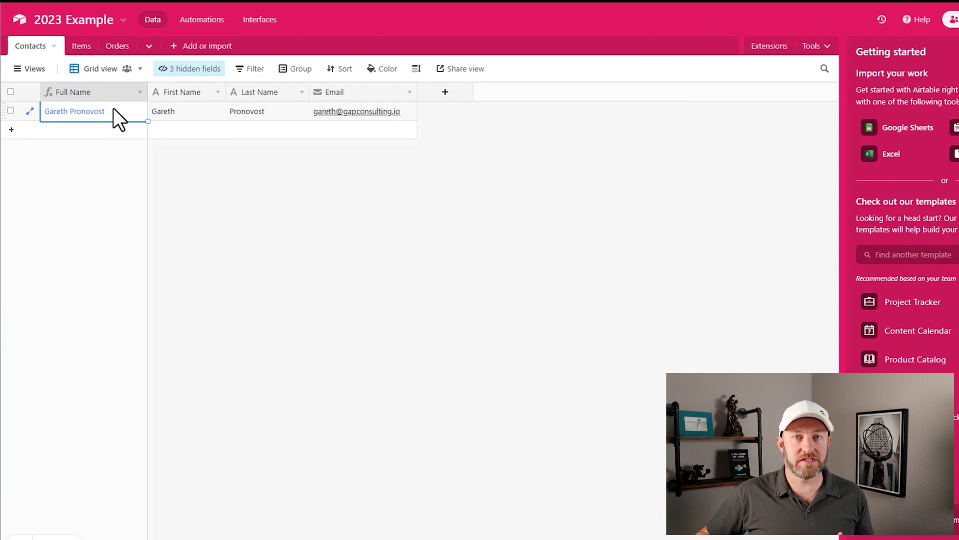
left_click(127, 50)
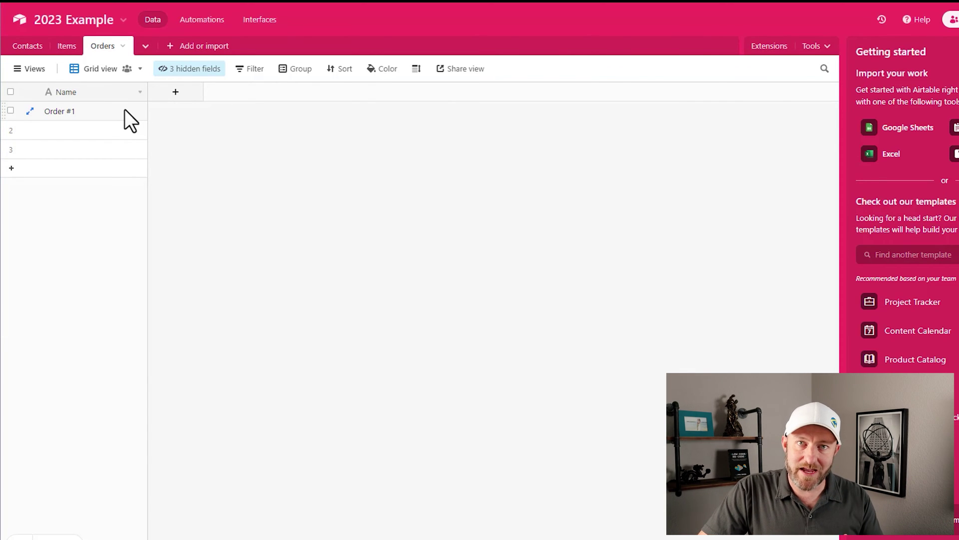
Step: Create a Contacts field in Orders that links to the Contacts table, one record only
left_click(177, 94)
type("Contacts")
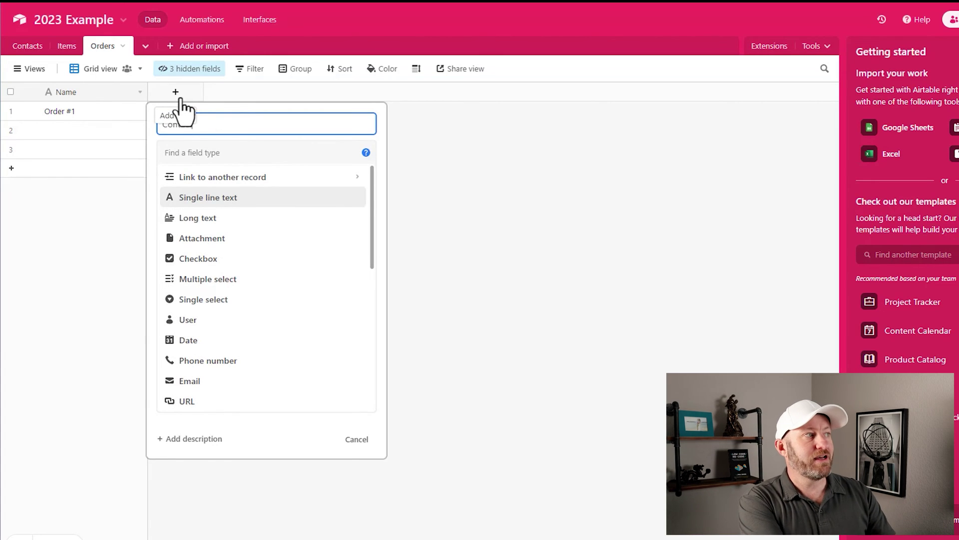
left_click(236, 178)
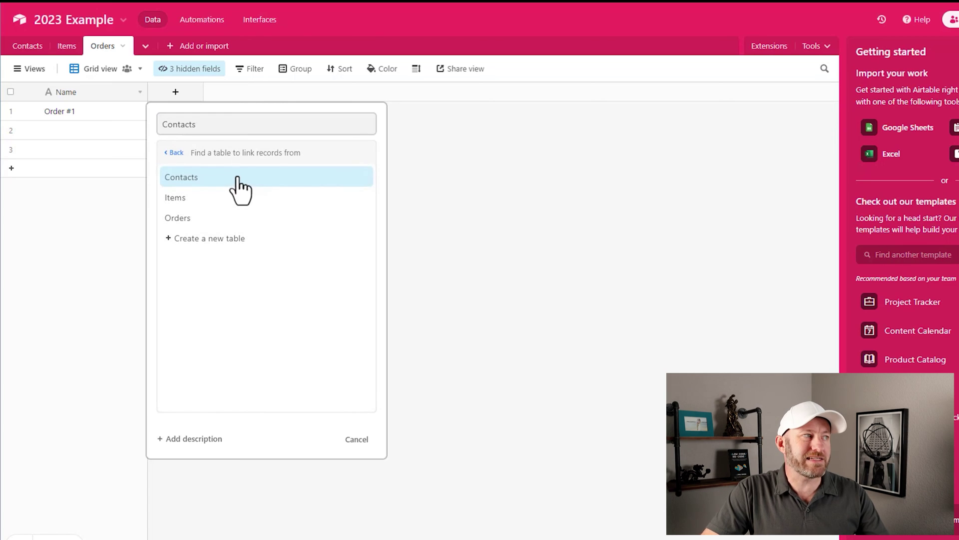
left_click(282, 178)
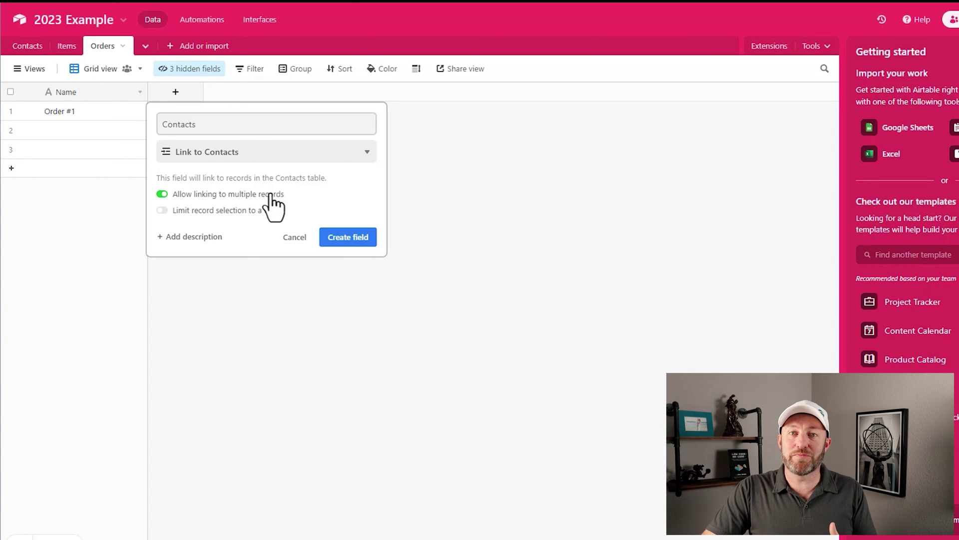
left_click(272, 196)
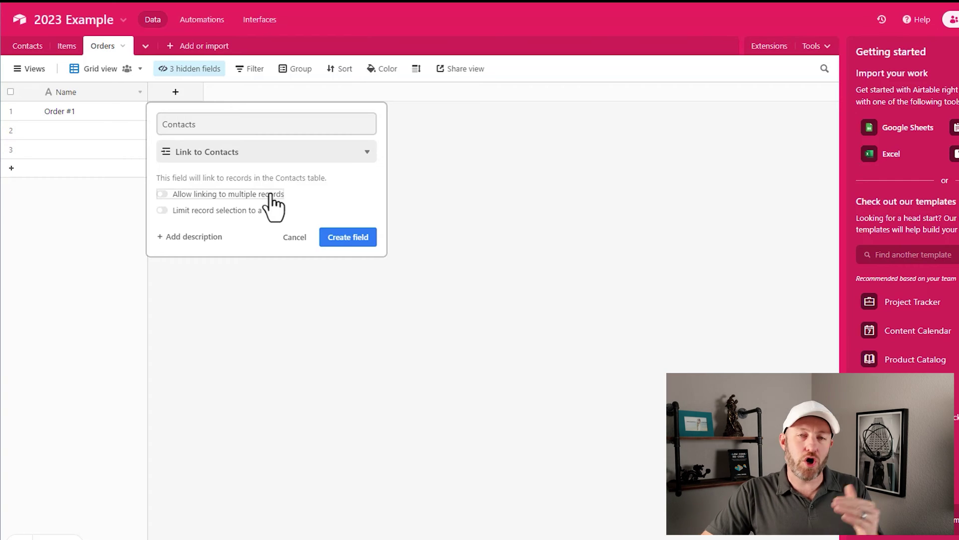
left_click(348, 238)
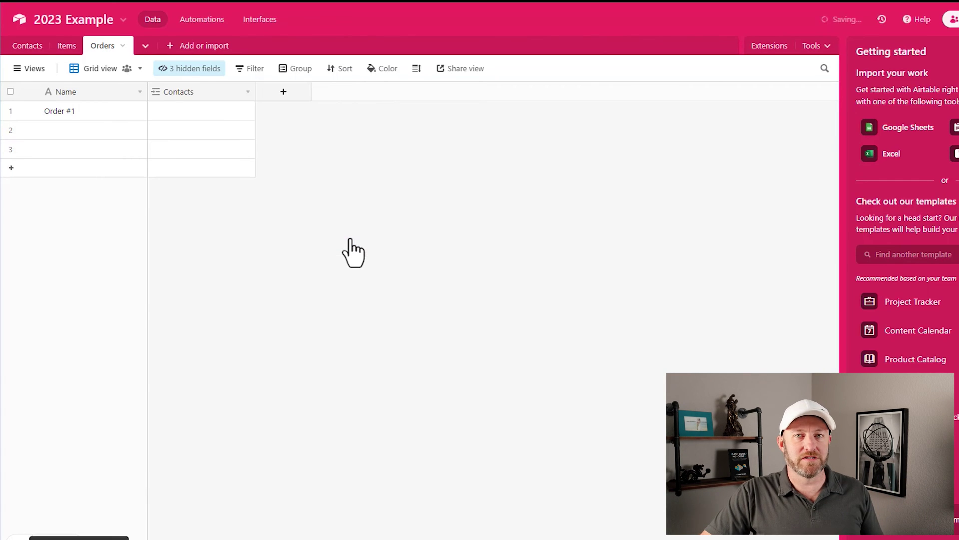
Step: Link the existing contact to Order #1
left_click(172, 112)
left_click(156, 111)
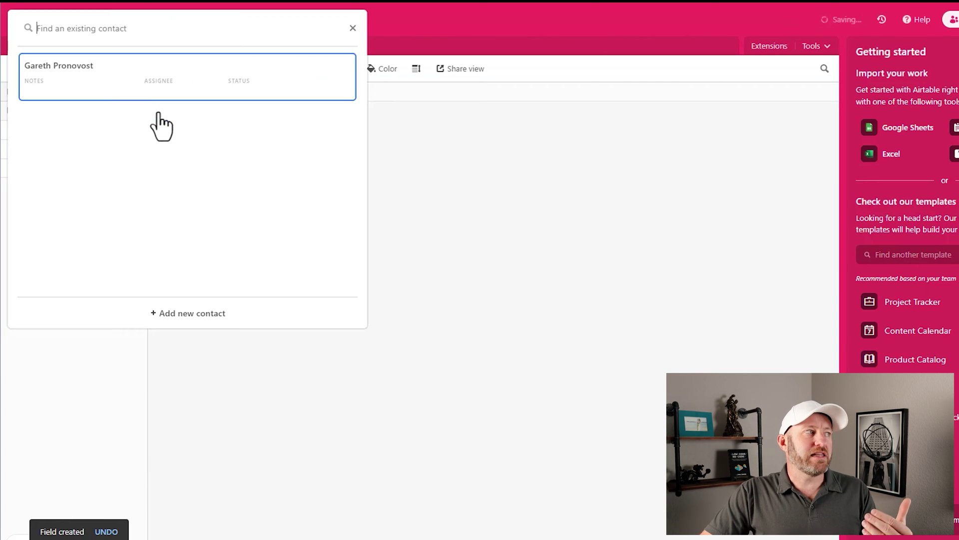
left_click(146, 92)
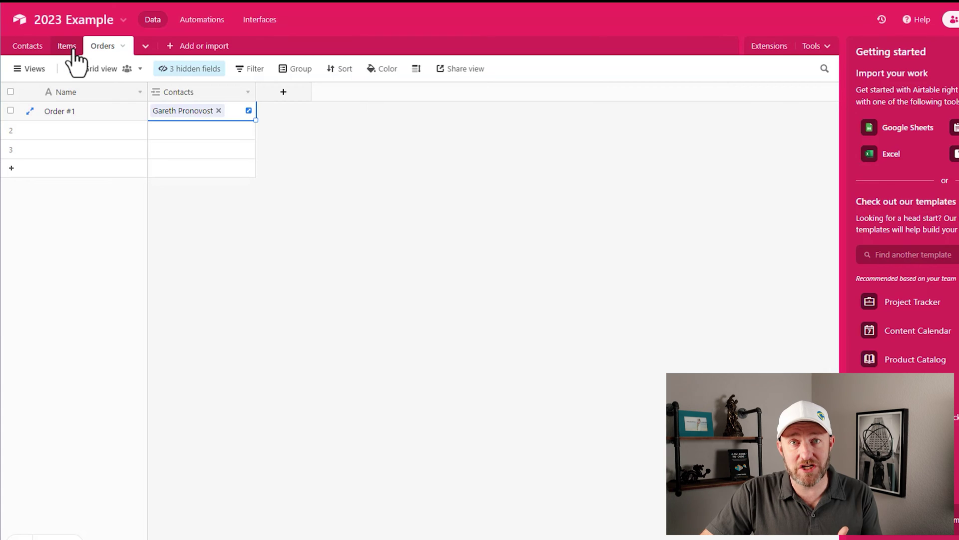
Step: Create an Item field linking to the Items table, allowing a single record per order
left_click(291, 99)
type("Item")
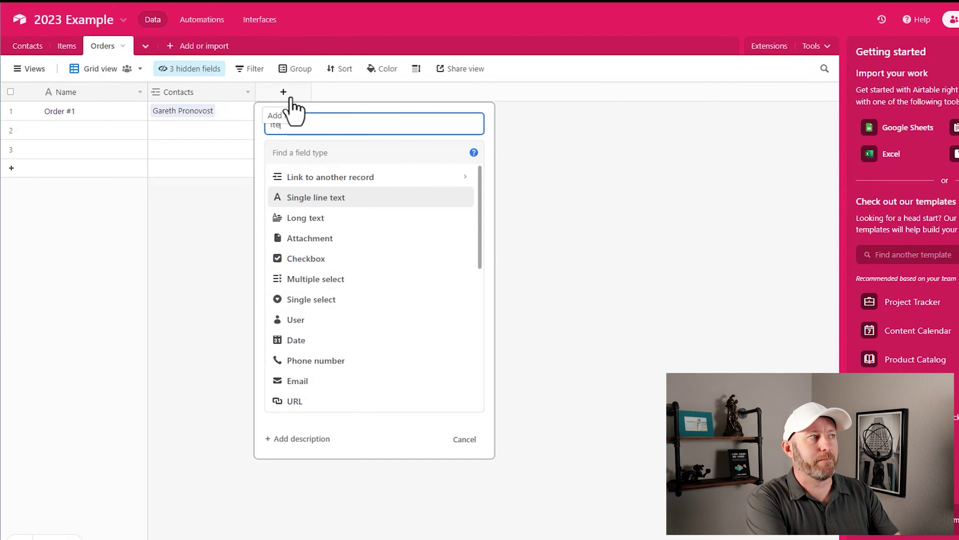
key("Tab")
type("it")
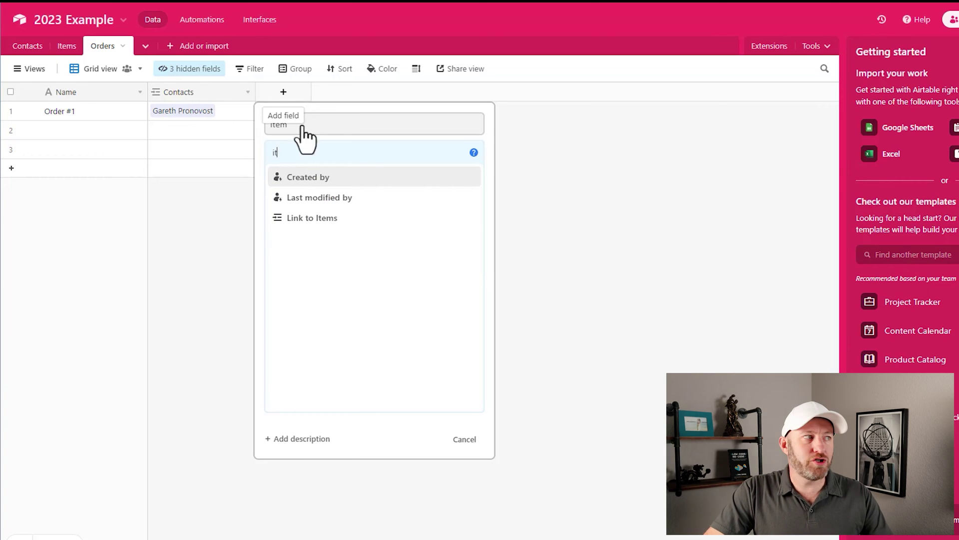
left_click(344, 238)
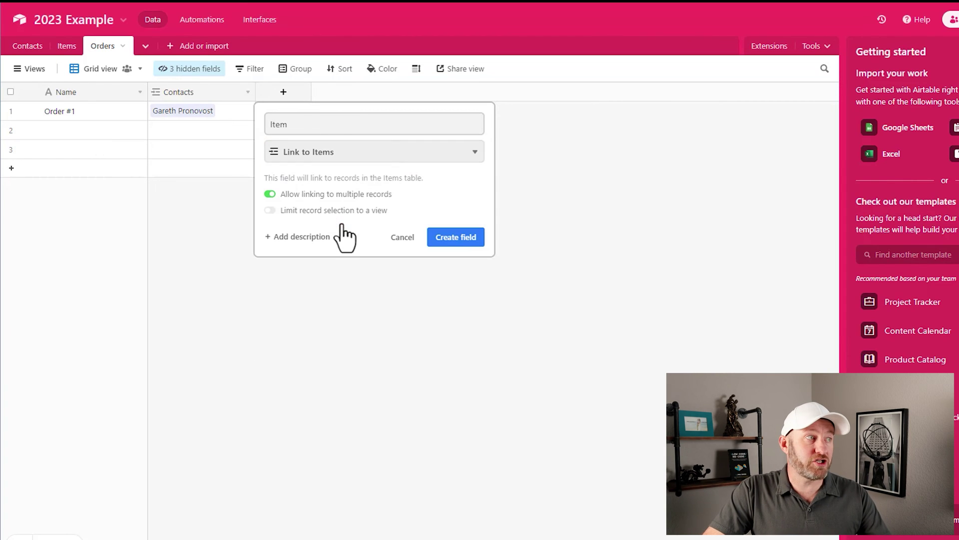
left_click(332, 197)
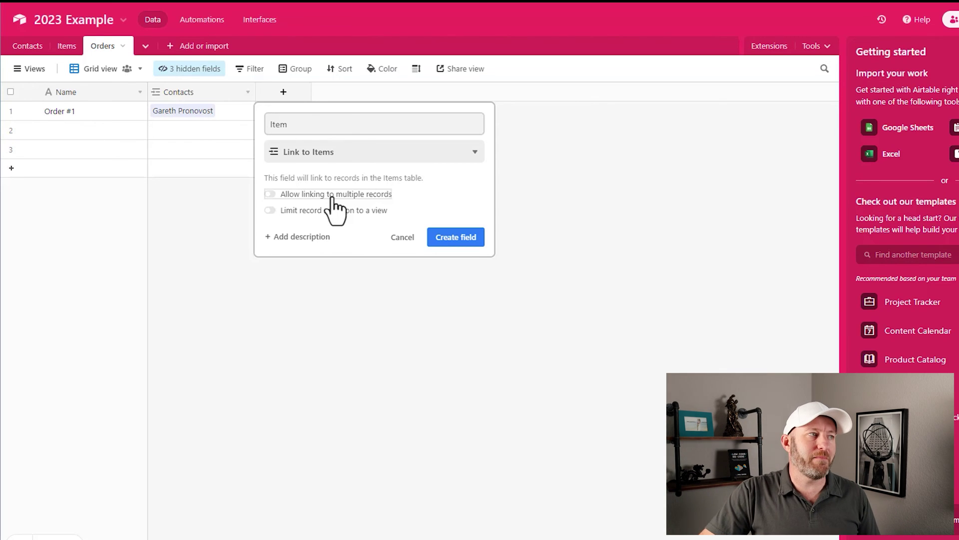
left_click(452, 240)
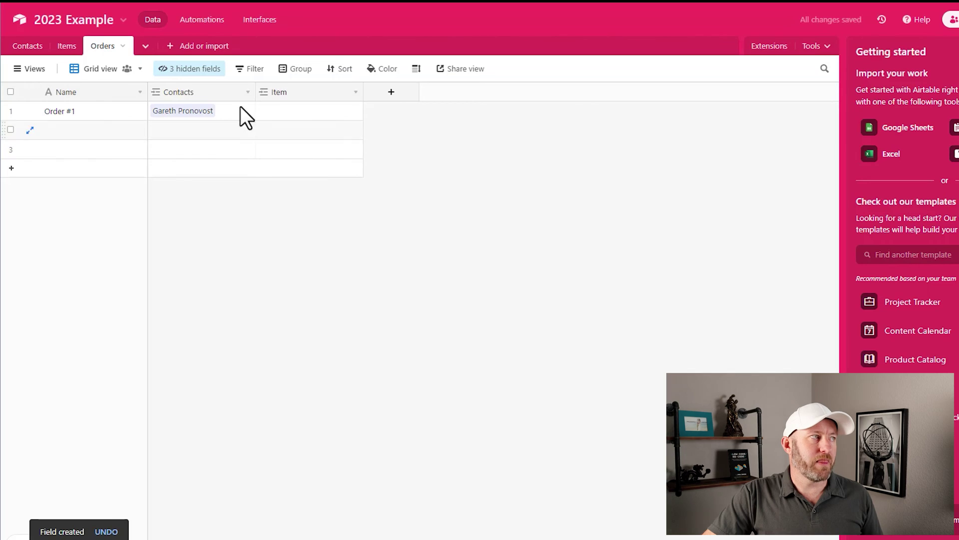
Step: Switch to the Items table and hide its Notes, Assignee and Status fields
left_click(67, 46)
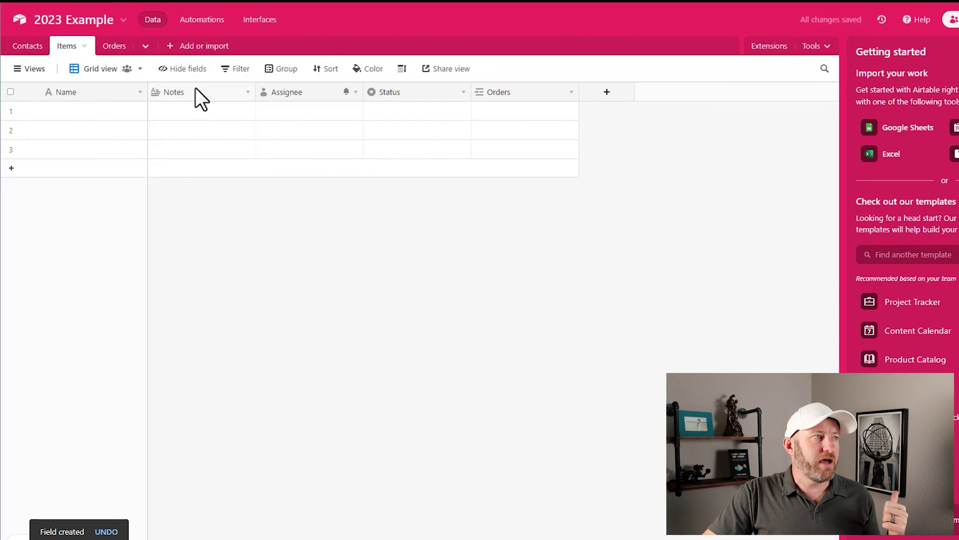
left_click(179, 70)
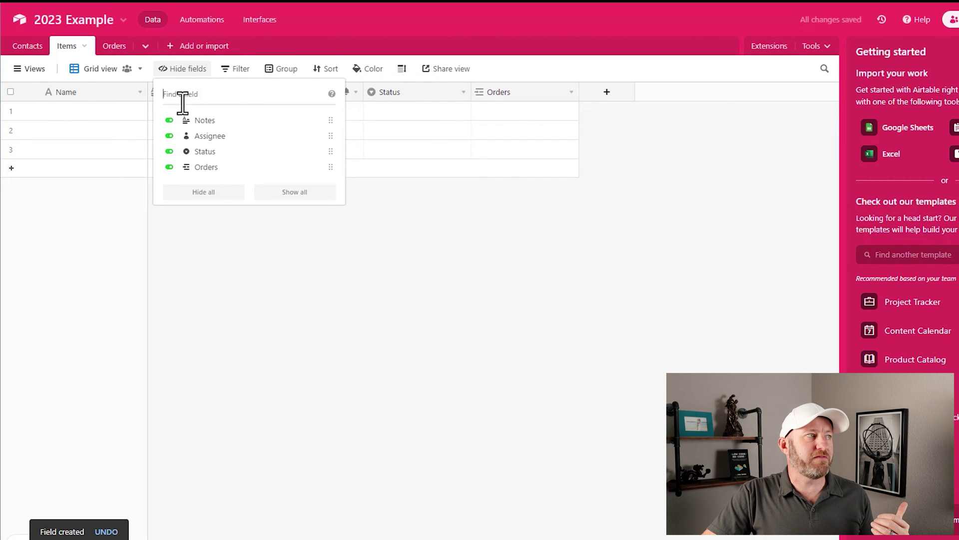
left_click(190, 120)
left_click(194, 135)
left_click(205, 152)
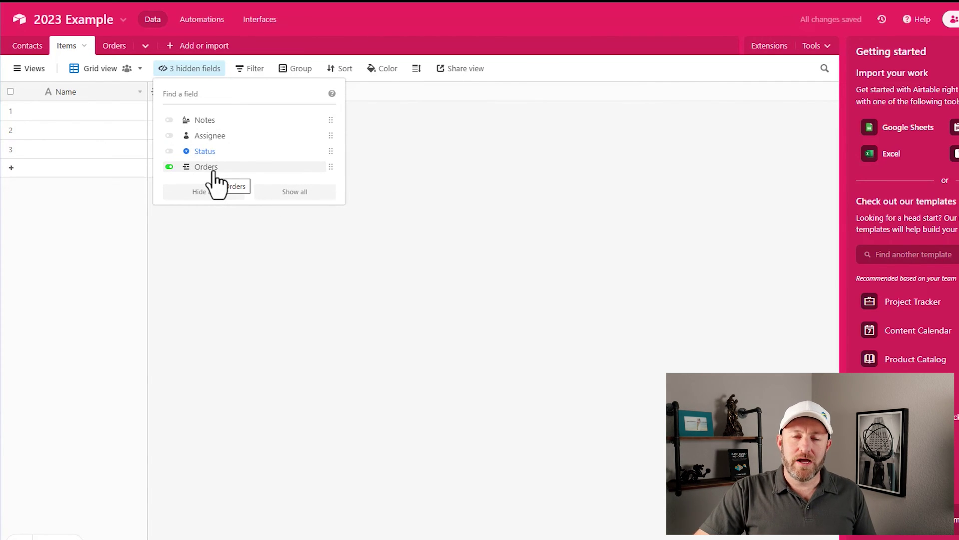
left_click(355, 179)
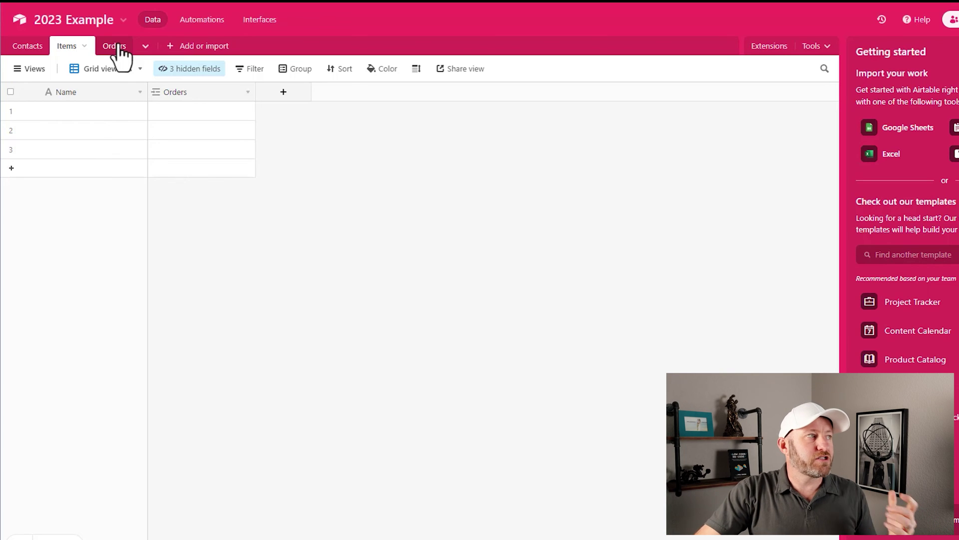
Step: Enter Pencils, Erasers and Rulers as the three item names
left_click(93, 114)
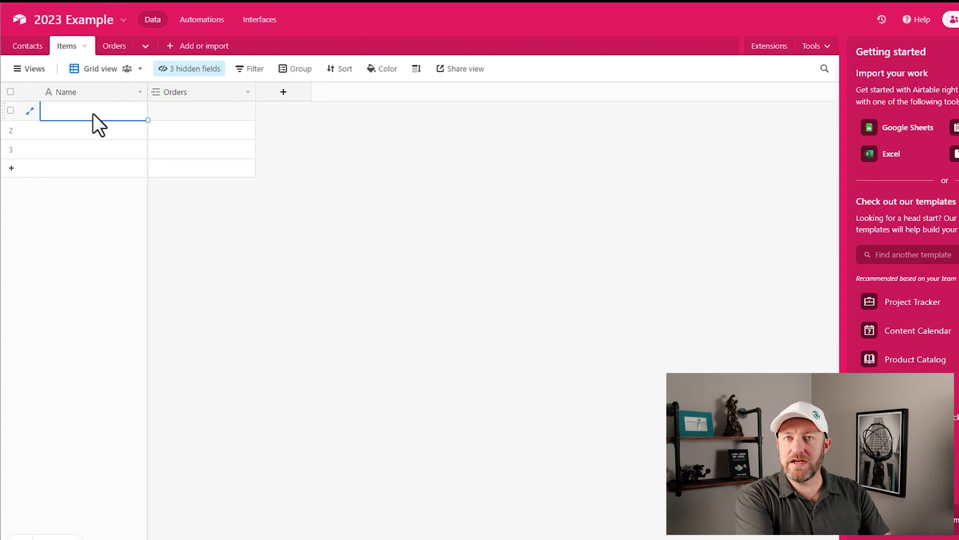
type("Pencils")
key("Return")
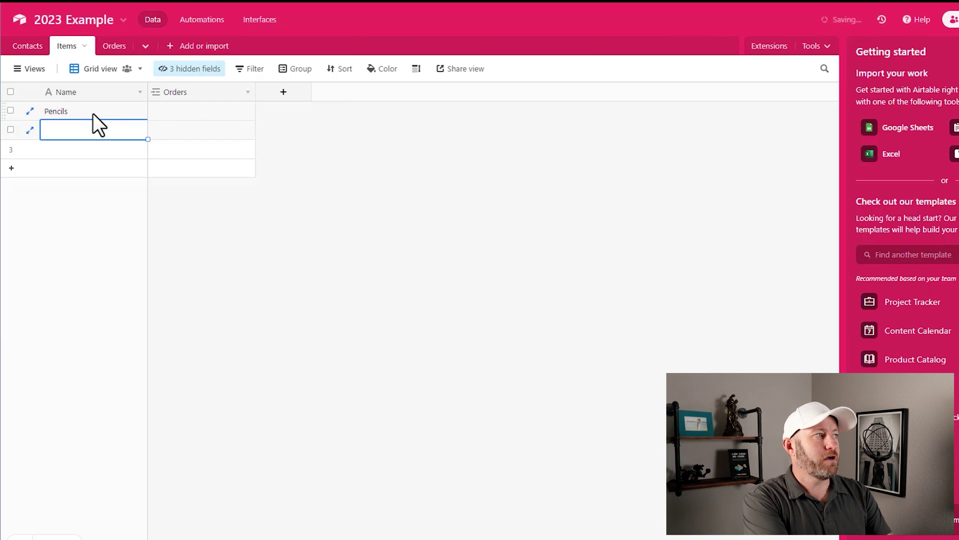
type("Erasers")
key("Return")
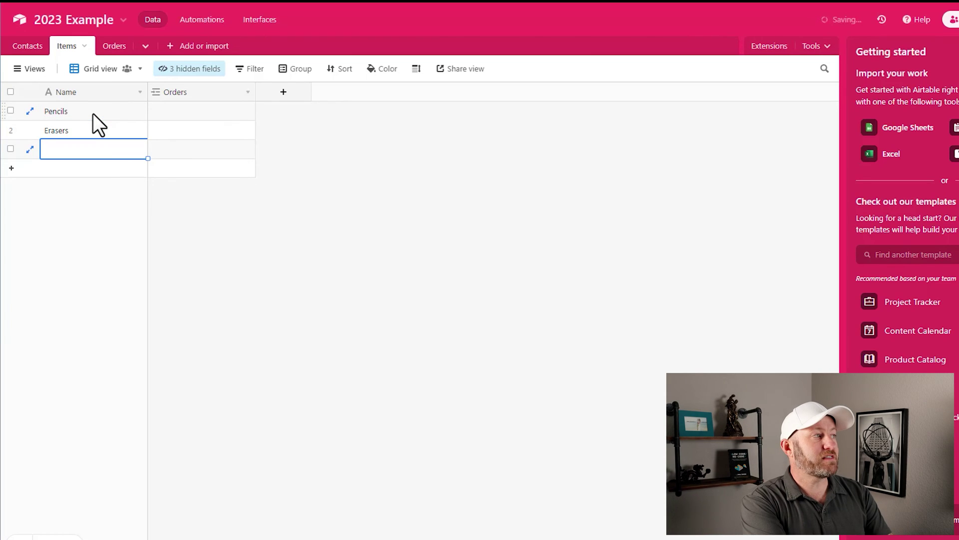
type("Rulers")
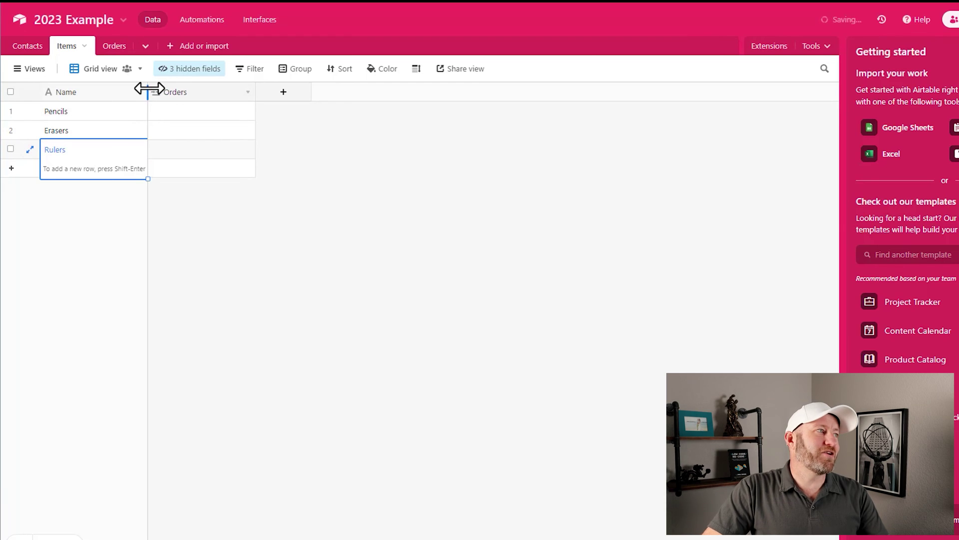
Step: Narrow the Name and Orders columns and finish the Rulers entry
left_click_drag(147, 91, 123, 91)
left_click_drag(229, 92, 214, 92)
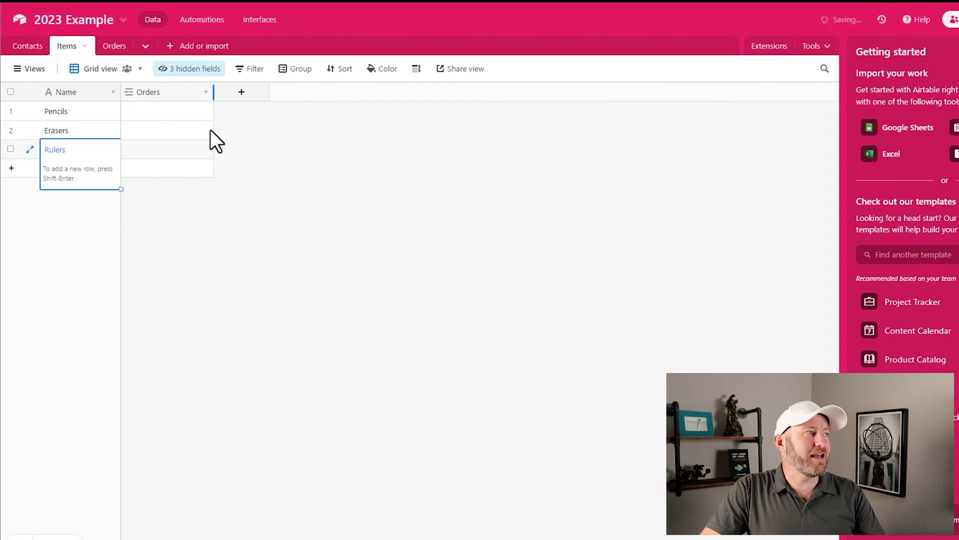
left_click(189, 215)
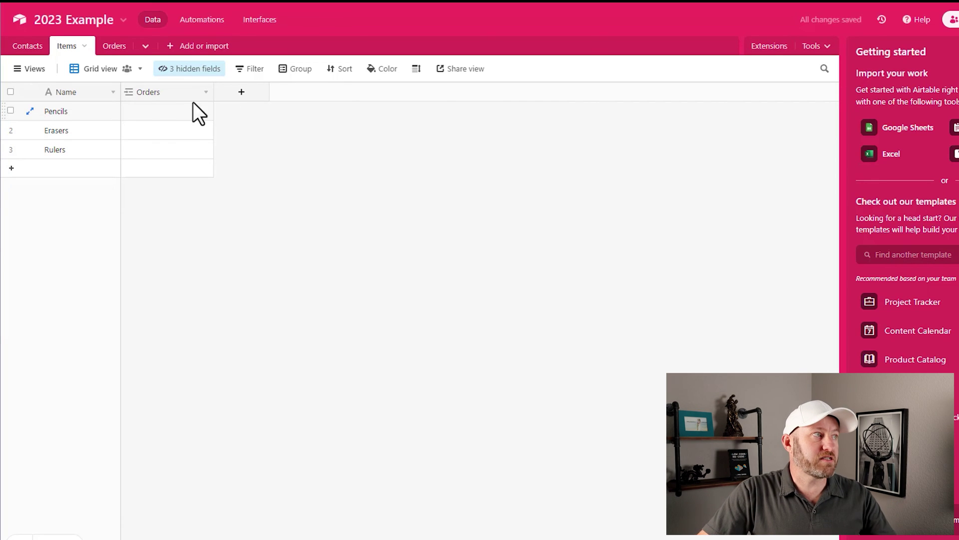
Step: Create a Currency field named Cost in the Items table
left_click(251, 92)
type("Cost")
key("Tab")
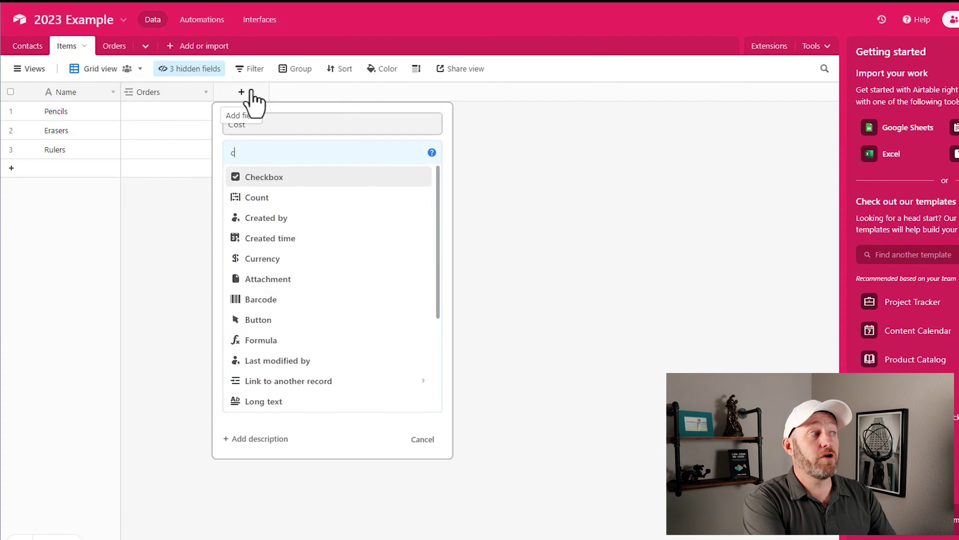
type("curr")
key("Return")
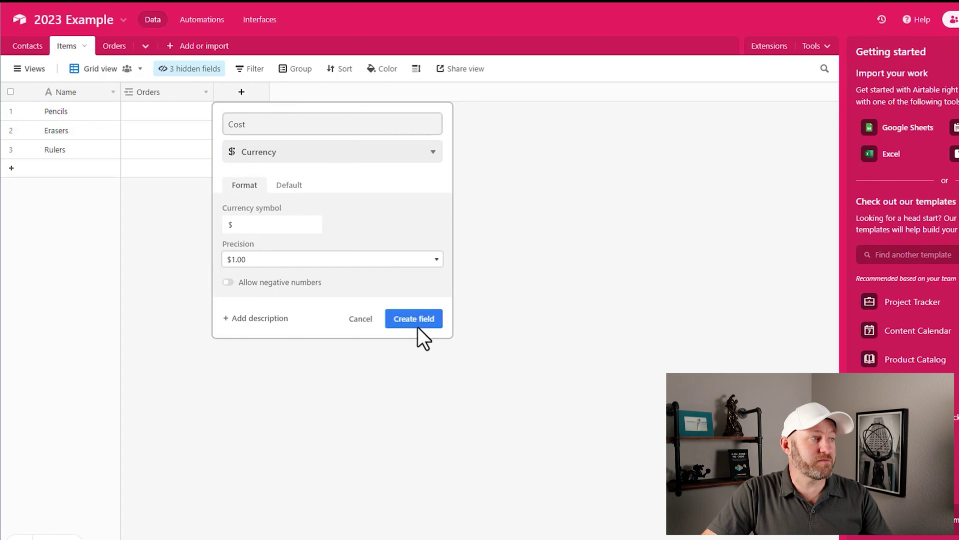
left_click(414, 319)
Step: Enter costs $0.05, $0.10 and $0.50 for Pencils, Erasers and Rulers, narrowing the Cost column
left_click(253, 112)
type(".0")
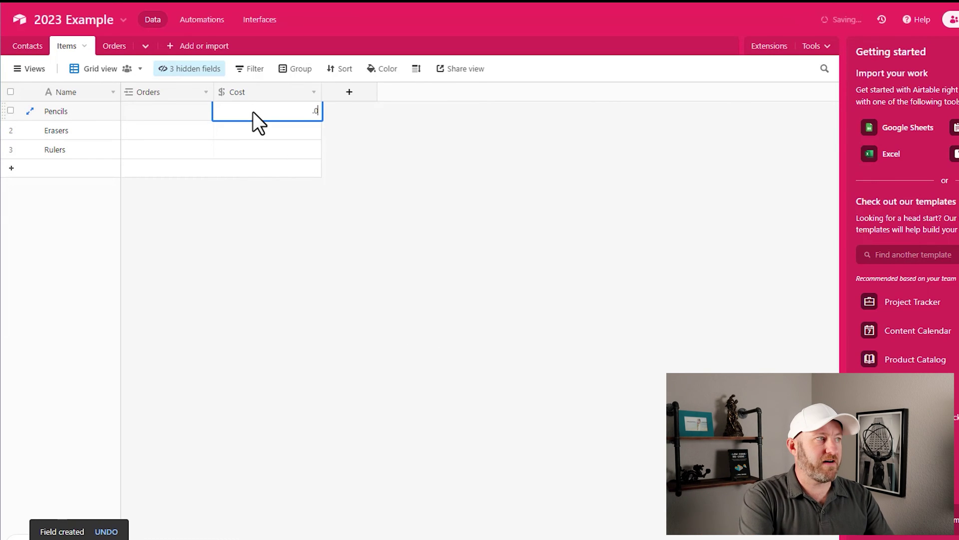
type("5")
key("Return")
type(".10")
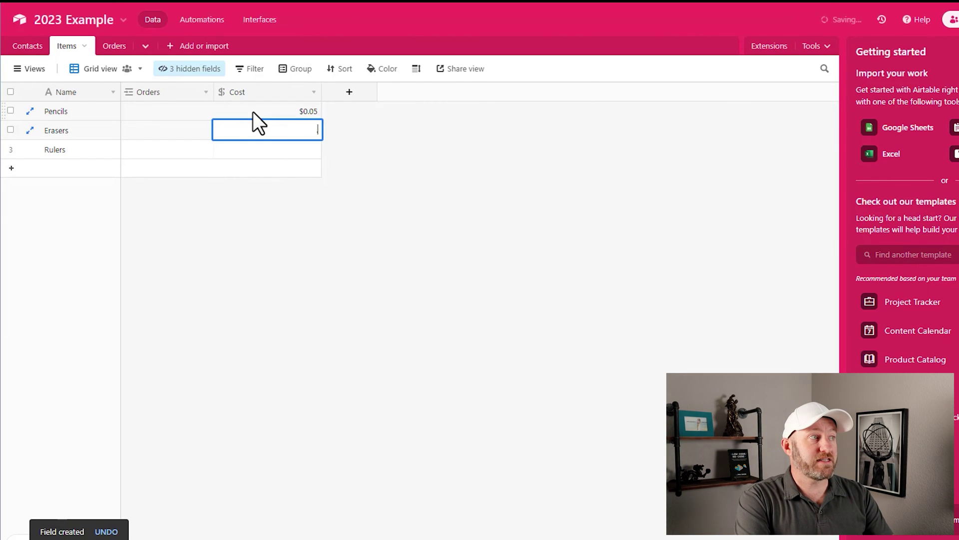
key("Return")
type(".50")
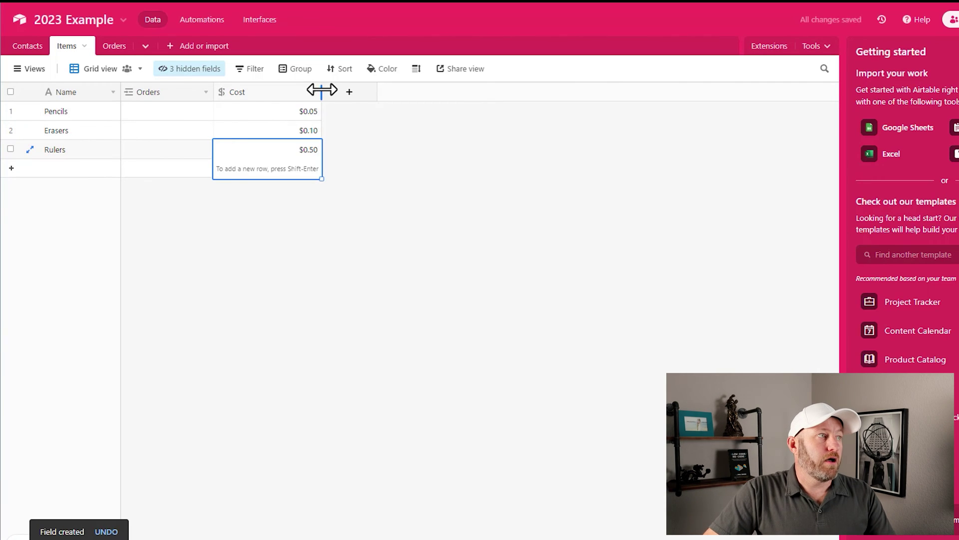
left_click_drag(322, 91, 278, 91)
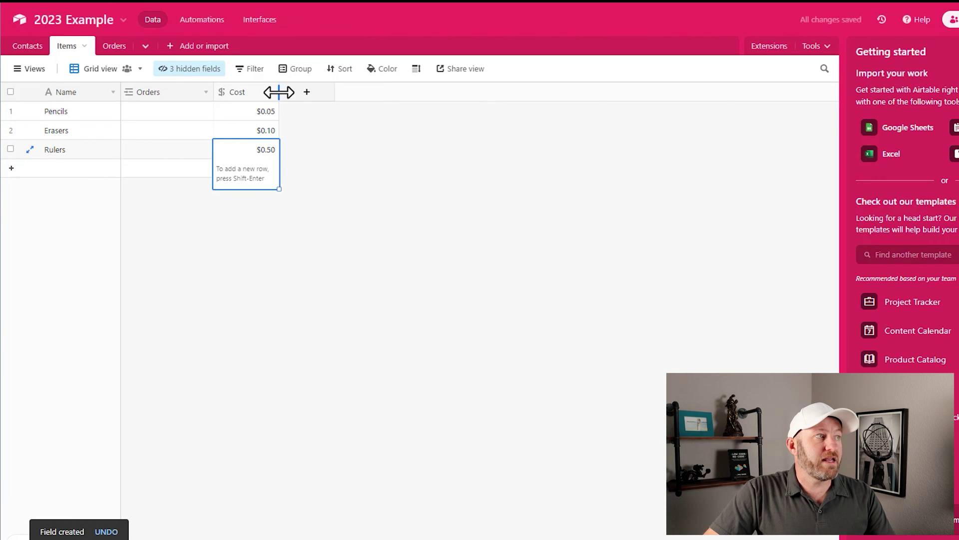
Step: Create a Currency field named Price beside Cost in the Items table
left_click(306, 93)
type("Price")
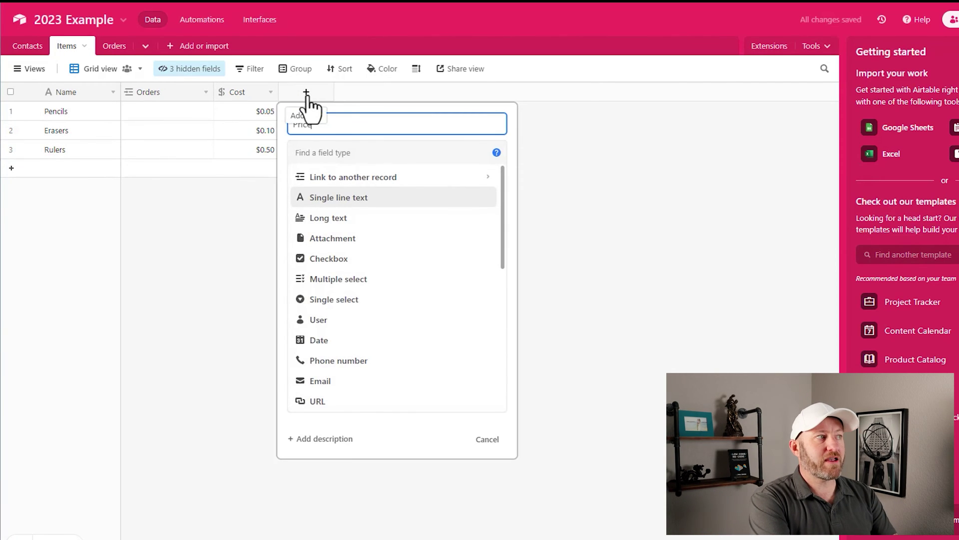
key("Tab")
type("currency")
key("Return")
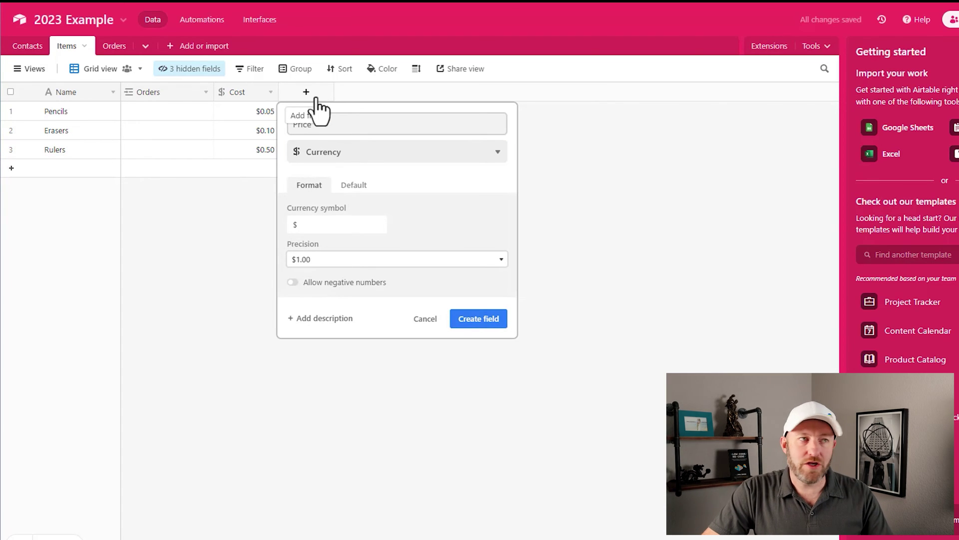
left_click(355, 158)
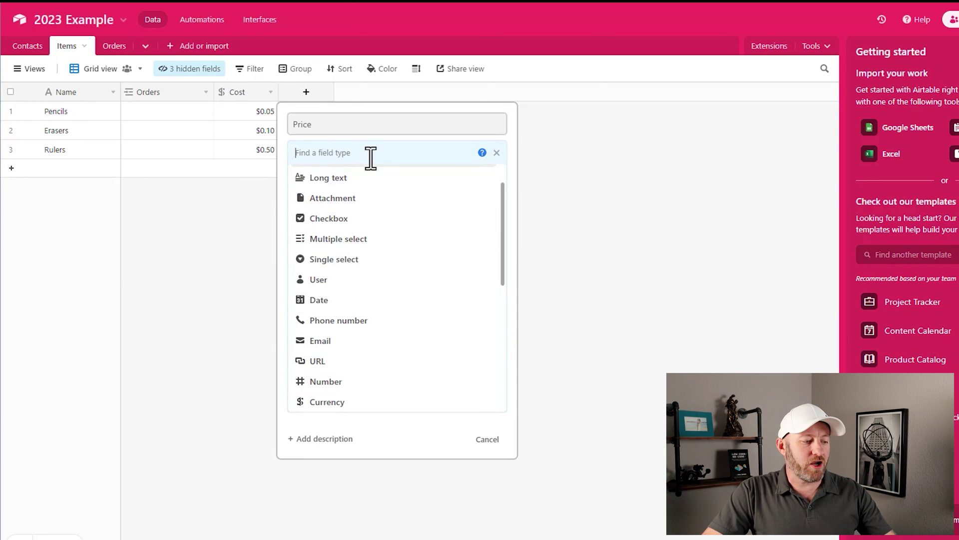
type("cur")
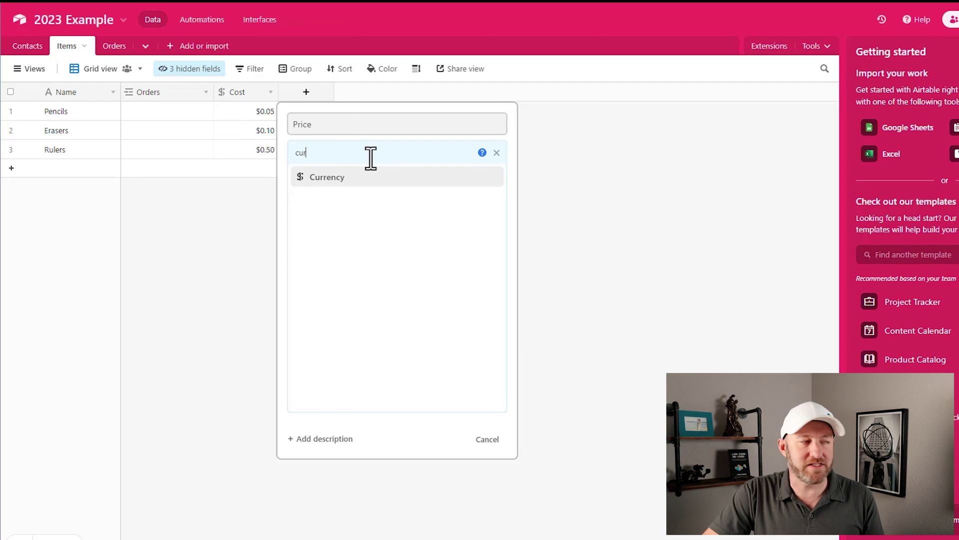
left_click(385, 180)
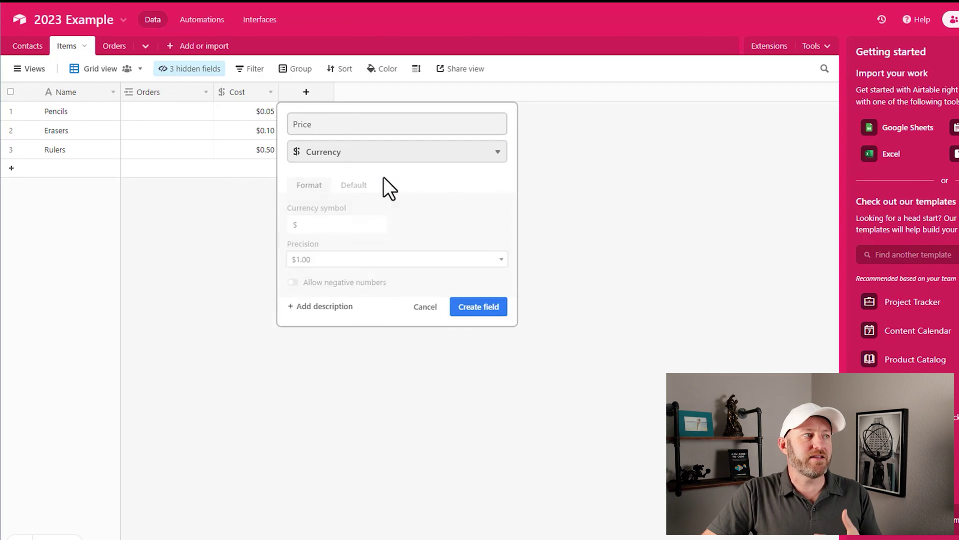
left_click(478, 320)
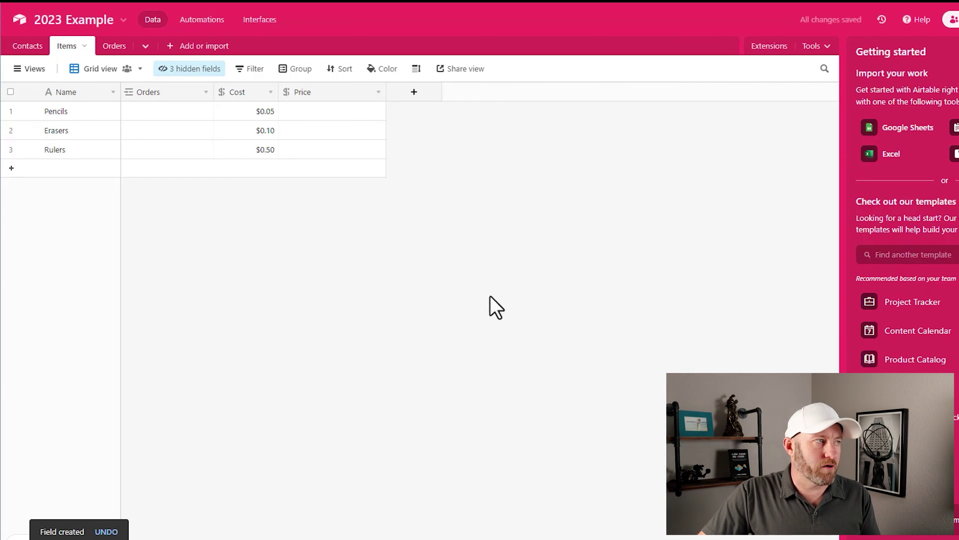
Step: Enter prices $0.50, $1.00 and $2.50 for Pencils, Erasers and Rulers, then narrow Price and Cost columns
left_click(329, 114)
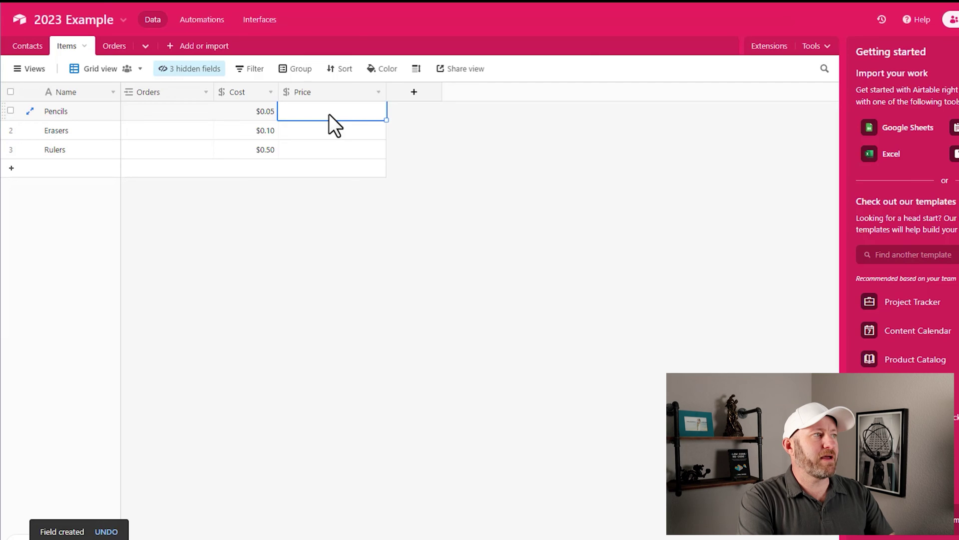
type(".50")
key("Return")
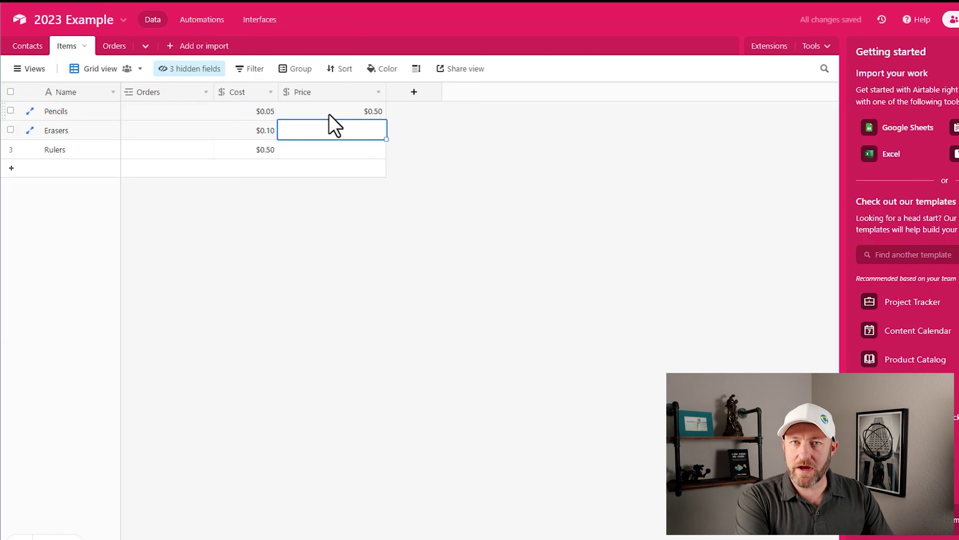
type("1")
key("Return")
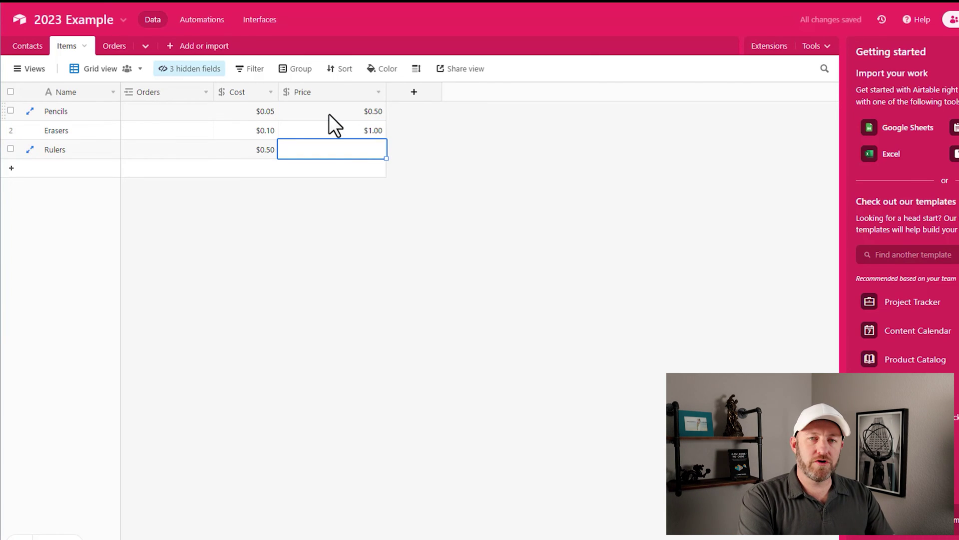
type("2.5")
key("Return")
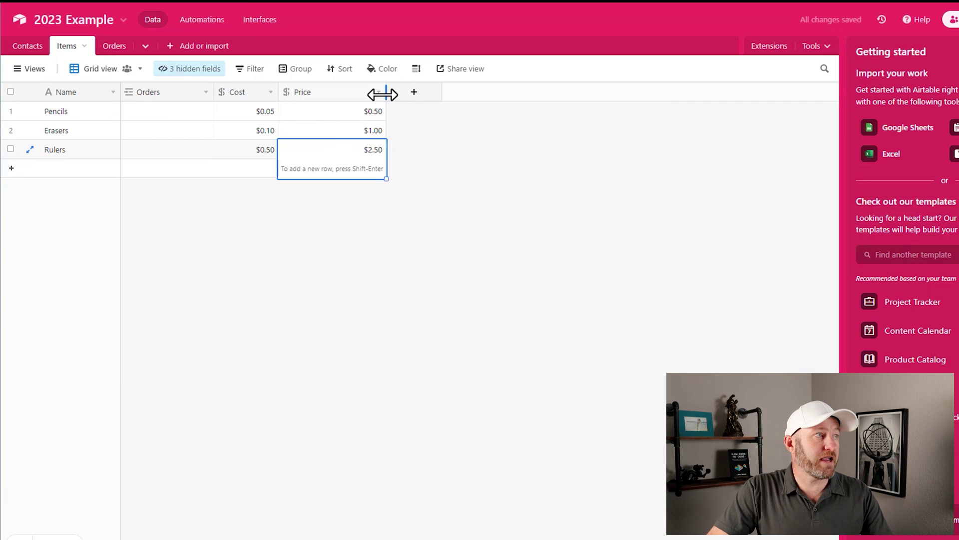
left_click_drag(385, 94, 270, 91)
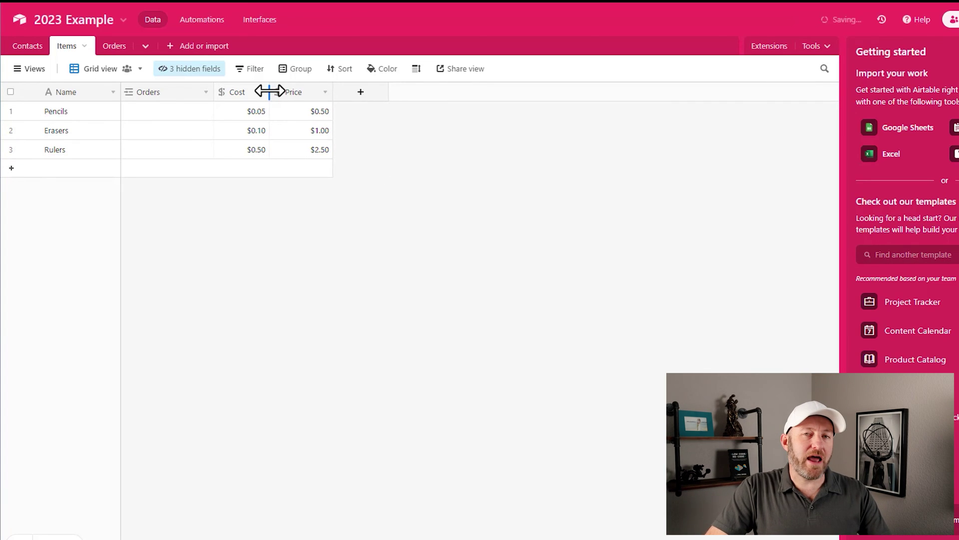
Step: Switch to the Orders table and link Pencils as Order #1's item
left_click(119, 49)
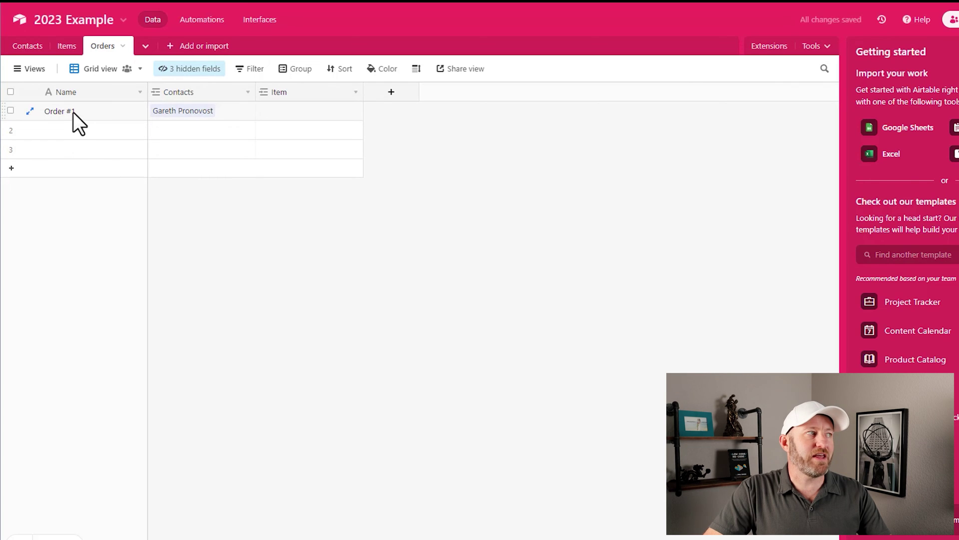
left_click(224, 112)
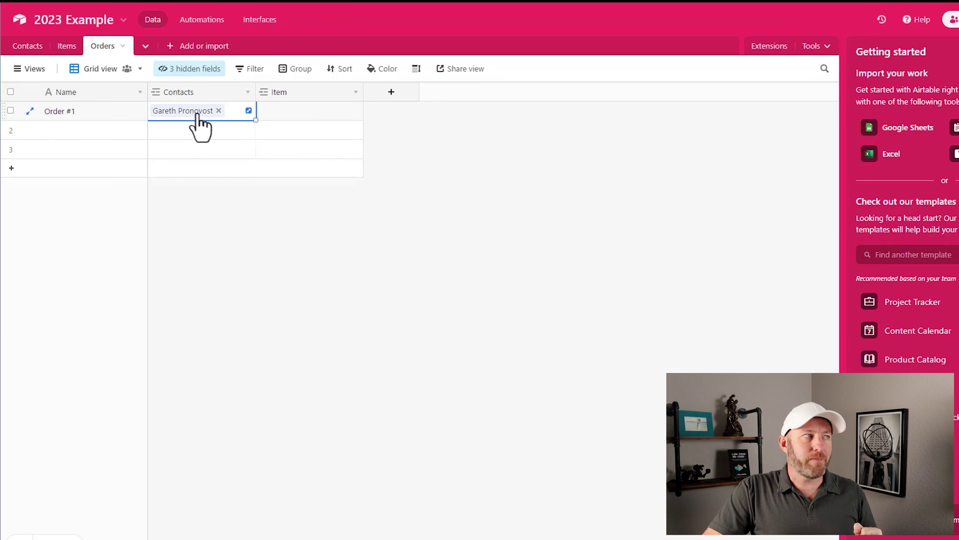
left_click(270, 111)
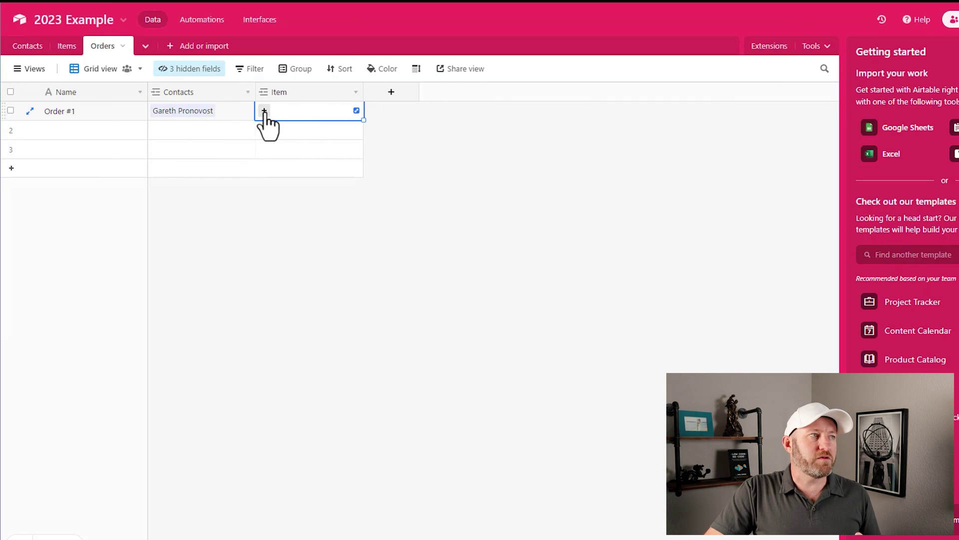
left_click(264, 111)
left_click(246, 94)
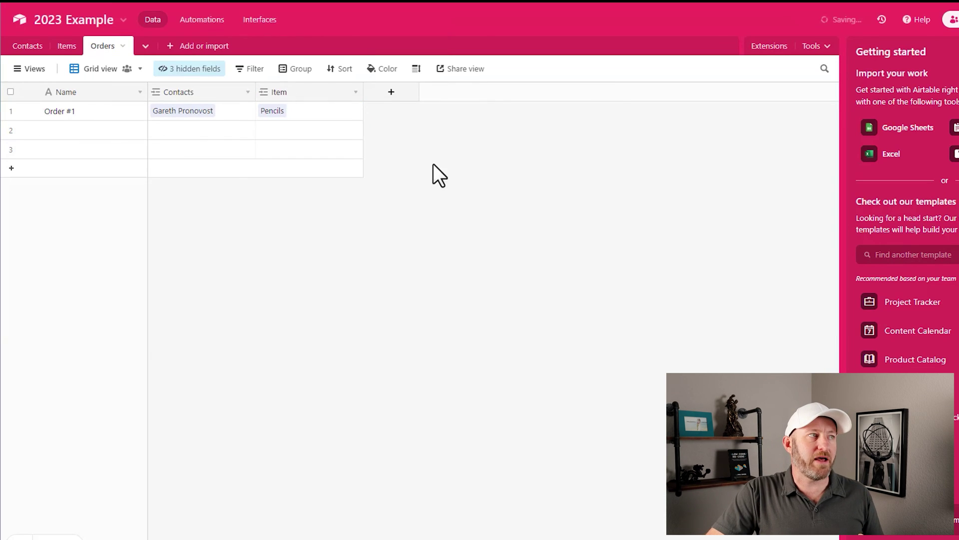
Step: Create a Quantity number field in Orders that stores whole numbers only
left_click(395, 96)
type("Quanti")
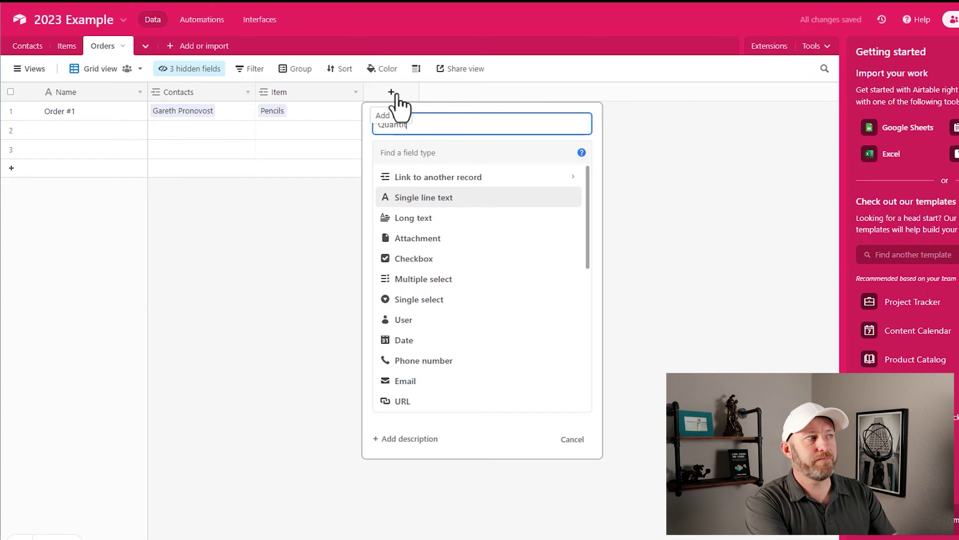
key("Tab")
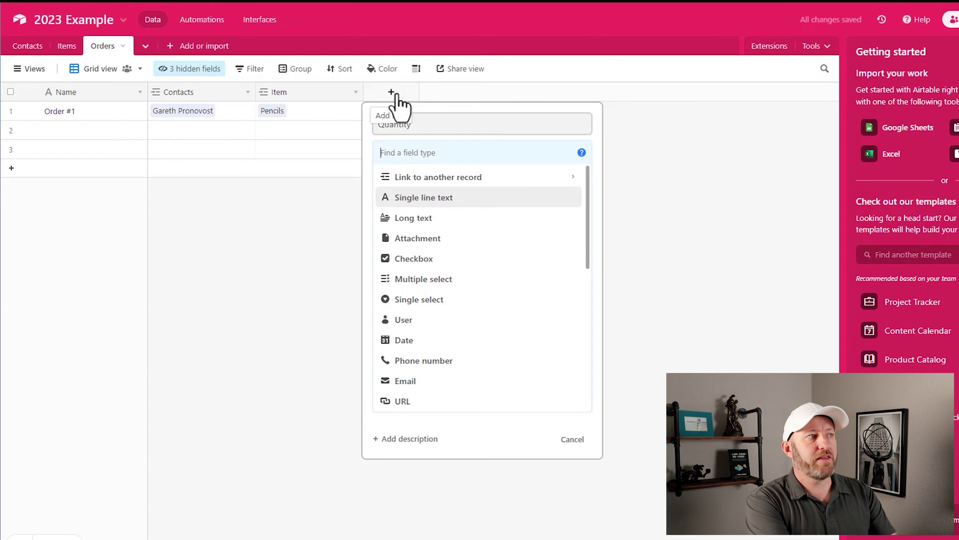
type("num")
key("Return")
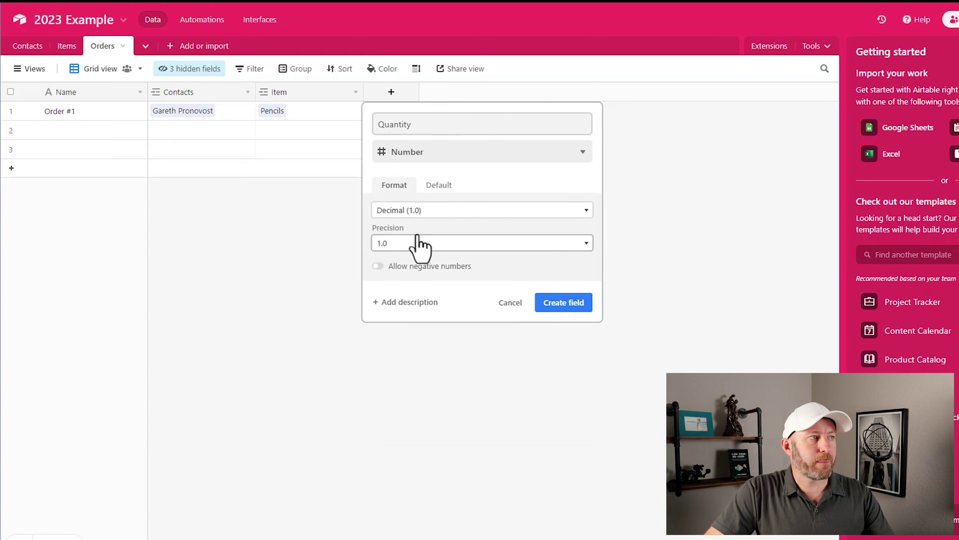
left_click(419, 211)
left_click(426, 234)
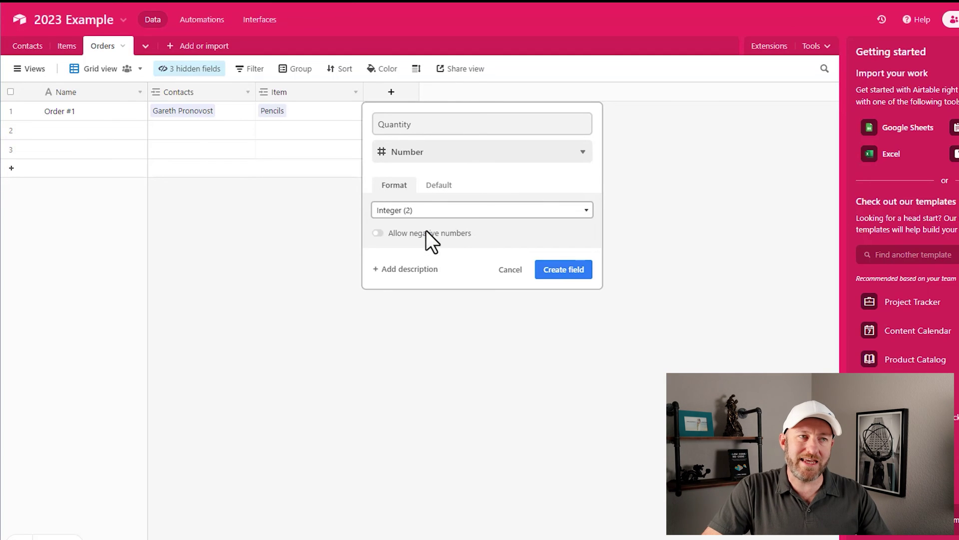
left_click(565, 274)
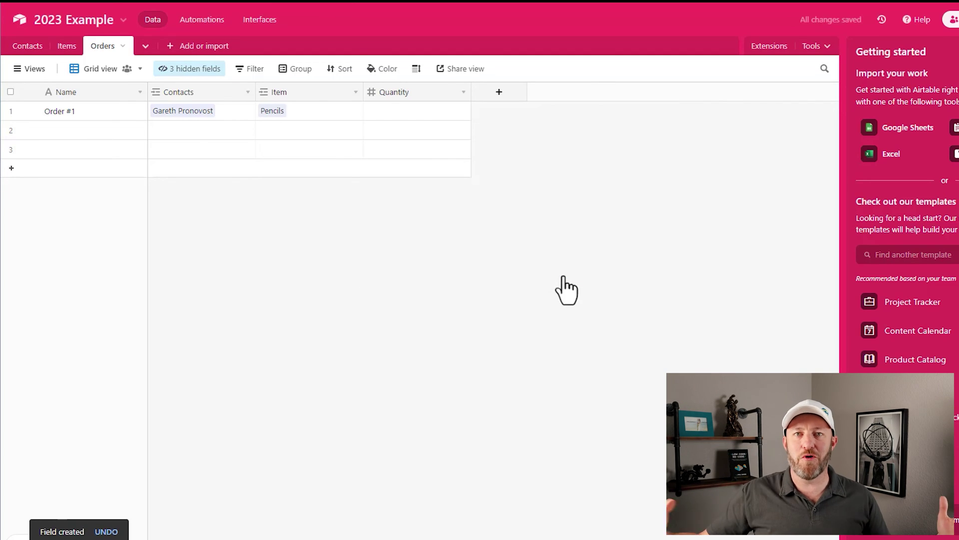
Step: Set Order #1's quantity to 150 and narrow the Quantity, Item and Contacts columns
left_click(398, 118)
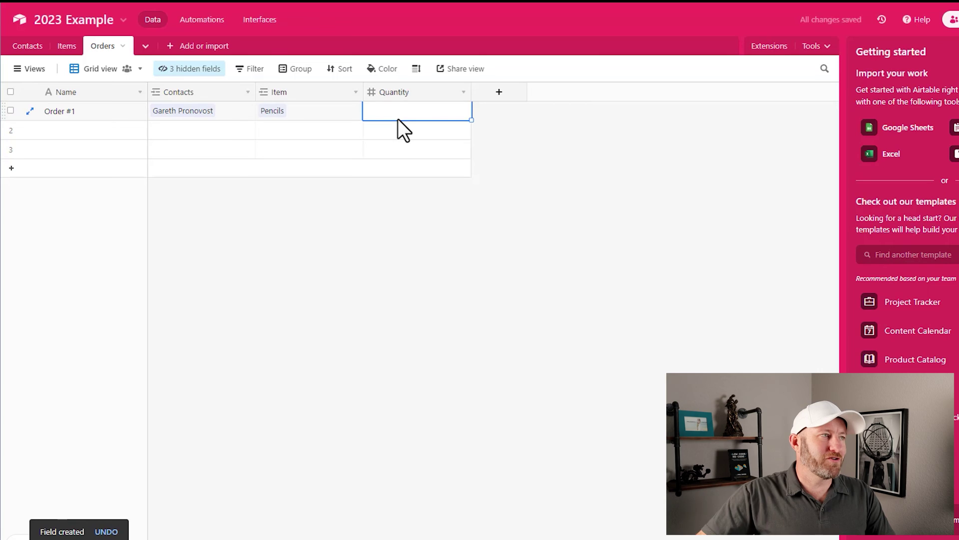
type("150")
key("Return")
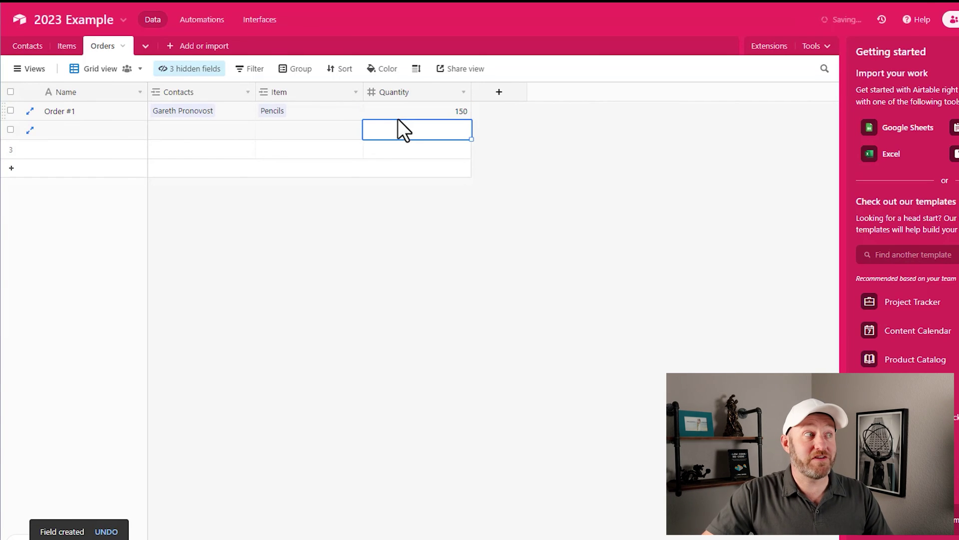
left_click_drag(472, 92, 433, 91)
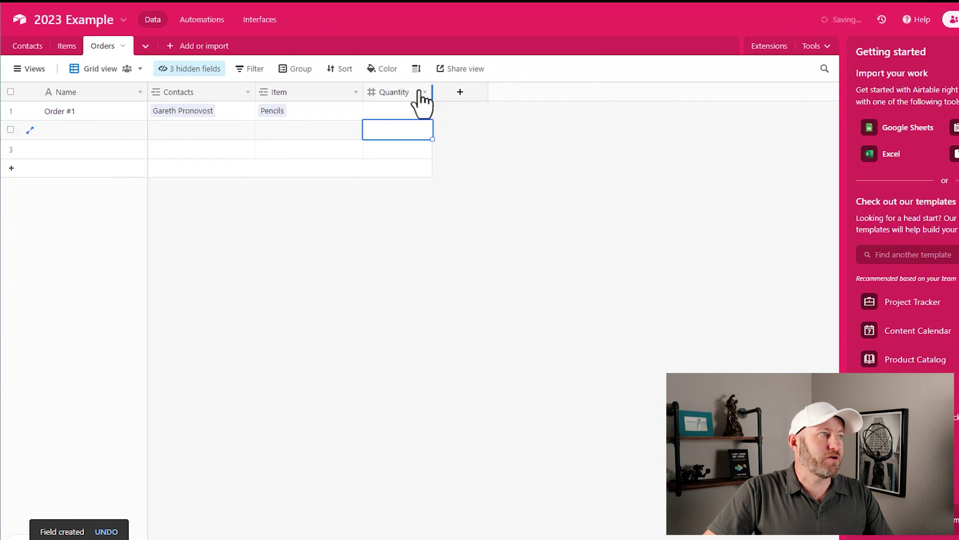
left_click_drag(363, 91, 237, 94)
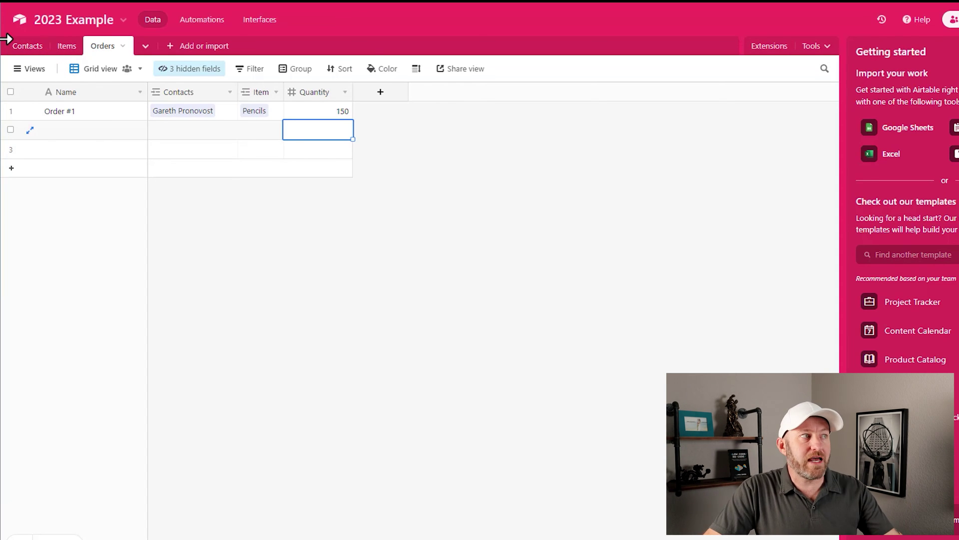
Step: Start a new Lookup field named Customer Email in Orders
left_click(377, 95)
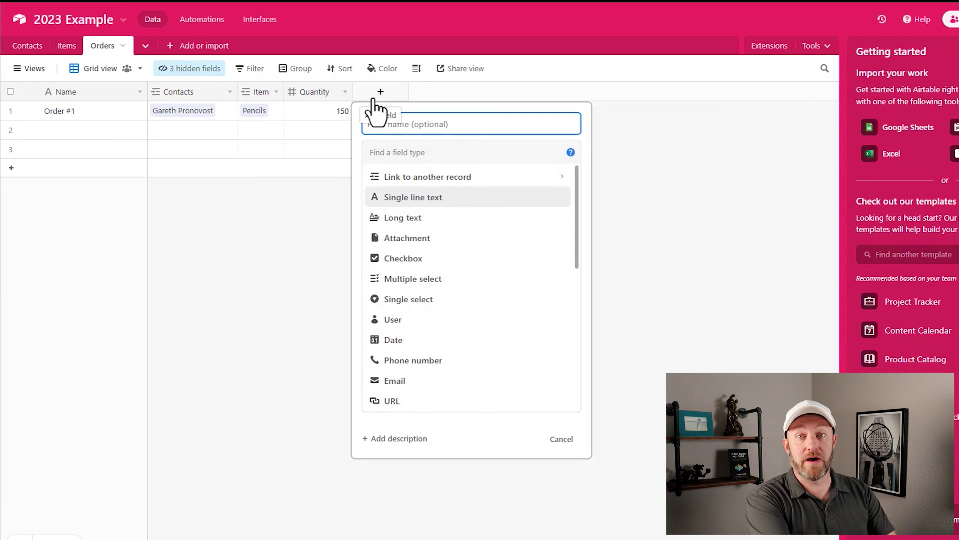
type("U")
type("ustomer ")
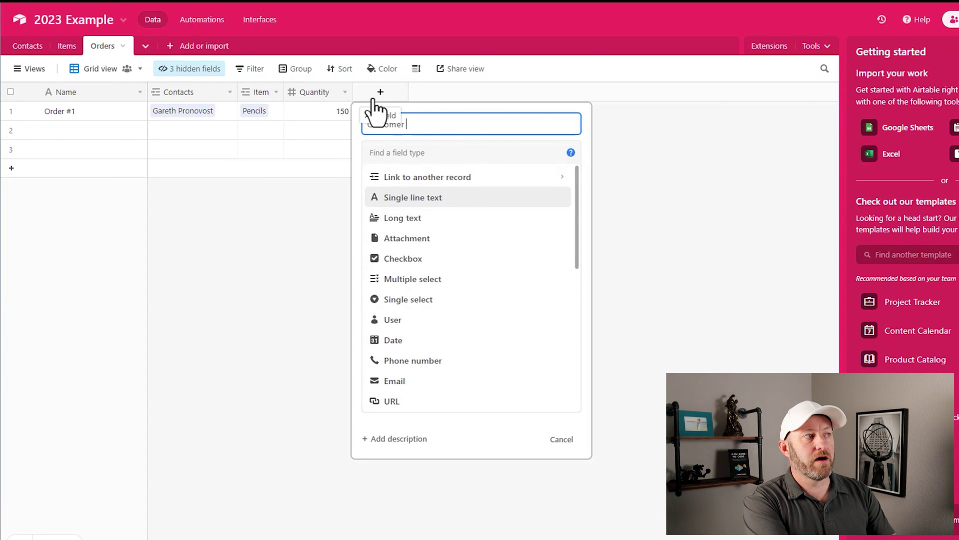
type("Email")
key("Tab")
type("loo")
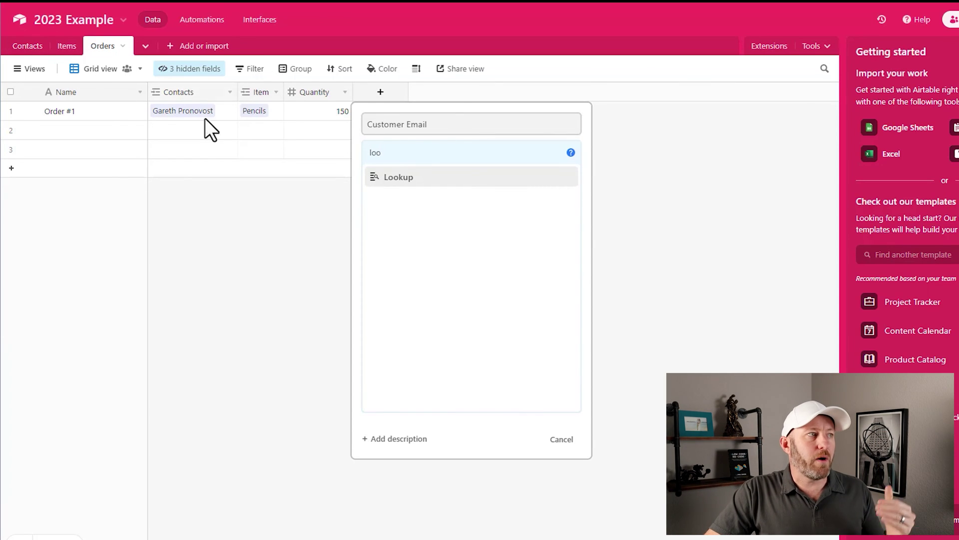
left_click(431, 177)
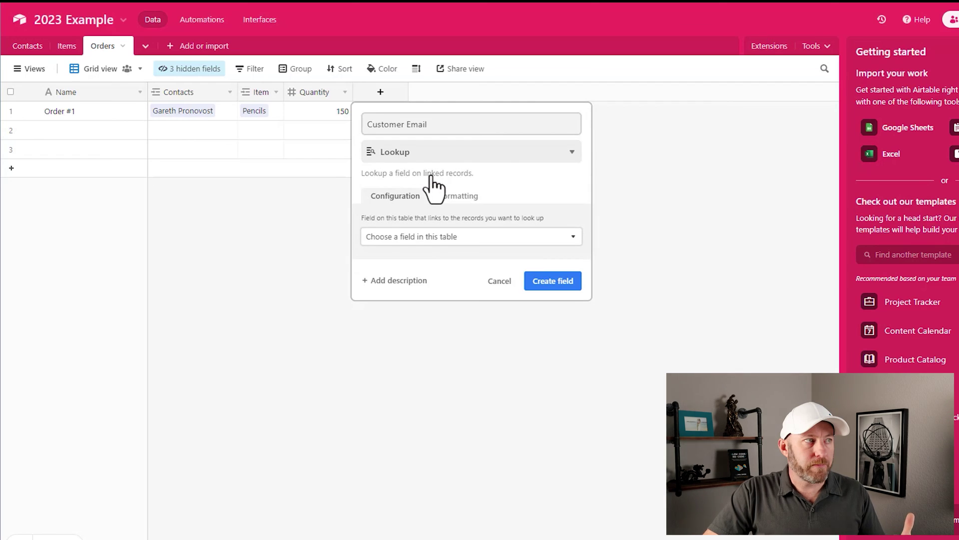
Step: Have Customer Email look up the linked Contacts' Email, then check Order #1's looked-up value
left_click(425, 238)
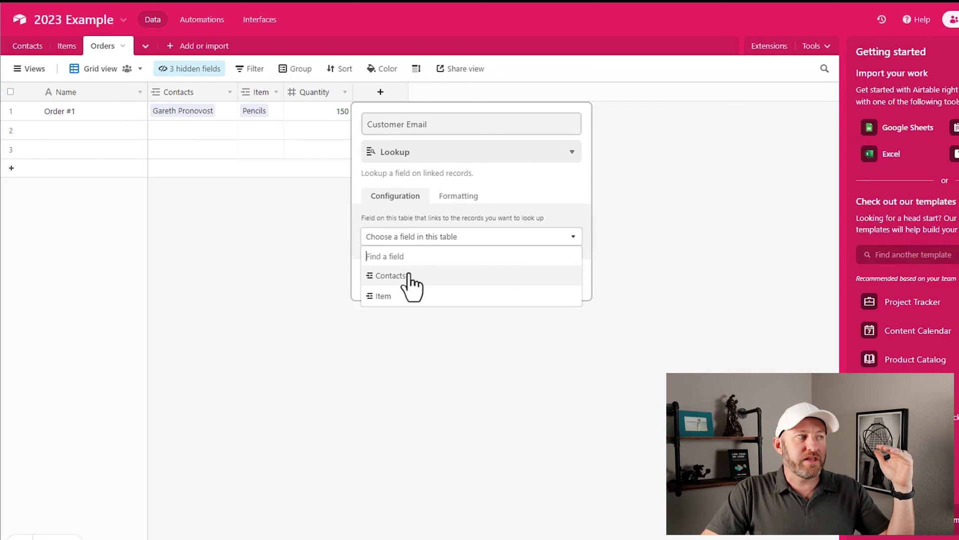
left_click(395, 277)
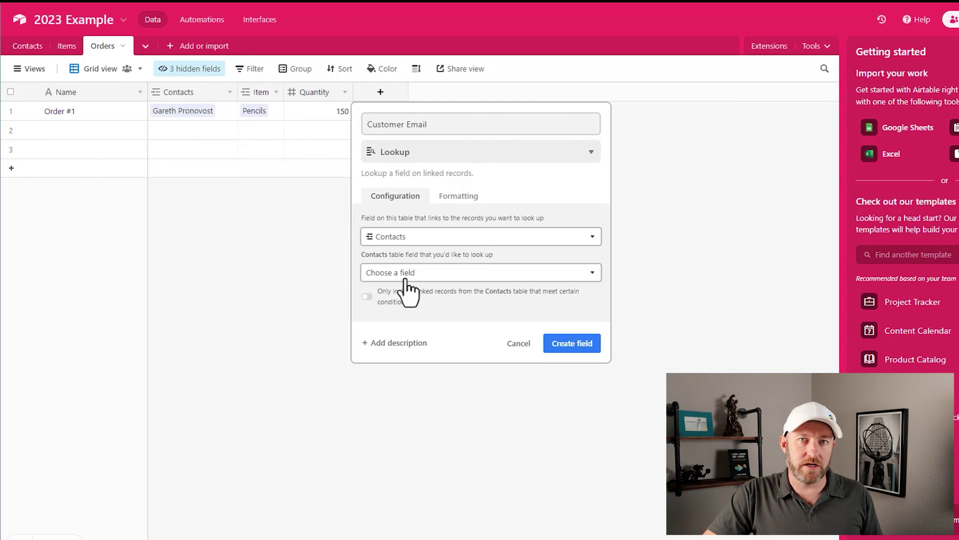
left_click(402, 273)
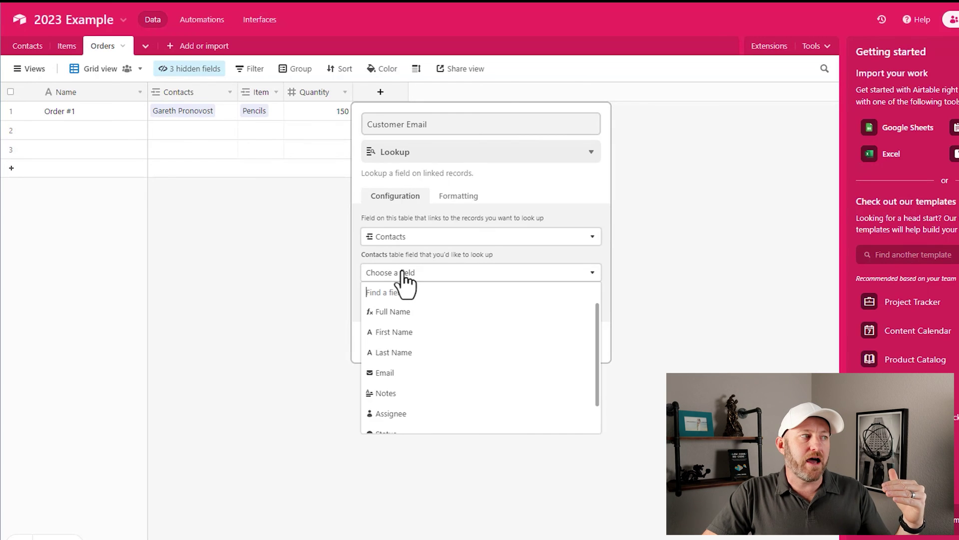
scroll(407, 390, "down", 1)
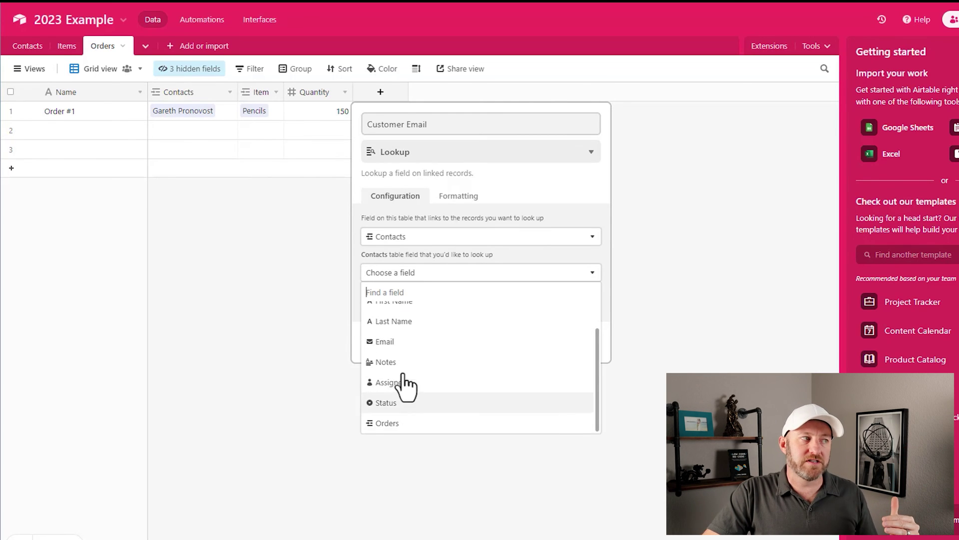
left_click(400, 341)
left_click(564, 344)
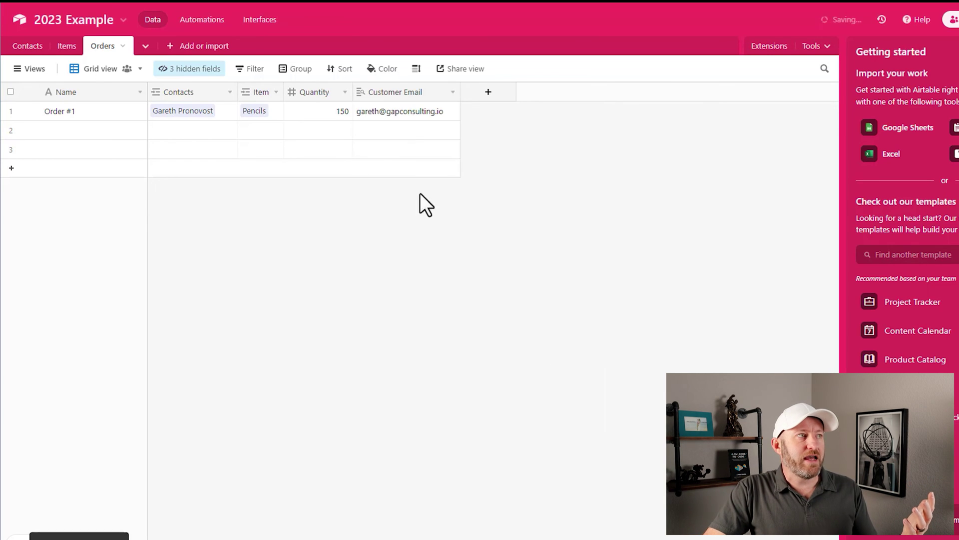
left_click(434, 112)
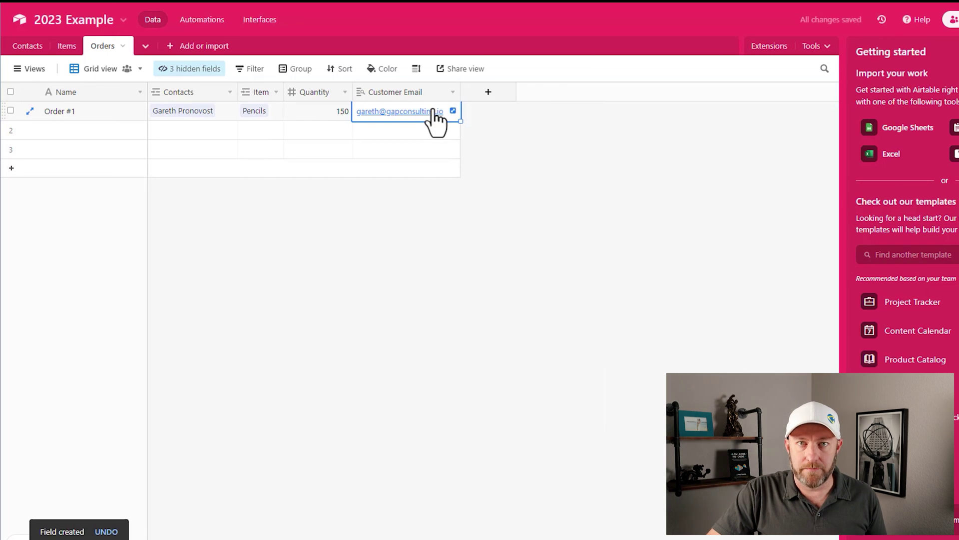
left_click(529, 91)
Step: Add a Price lookup field that pulls the Price from the linked Item
left_click(488, 92)
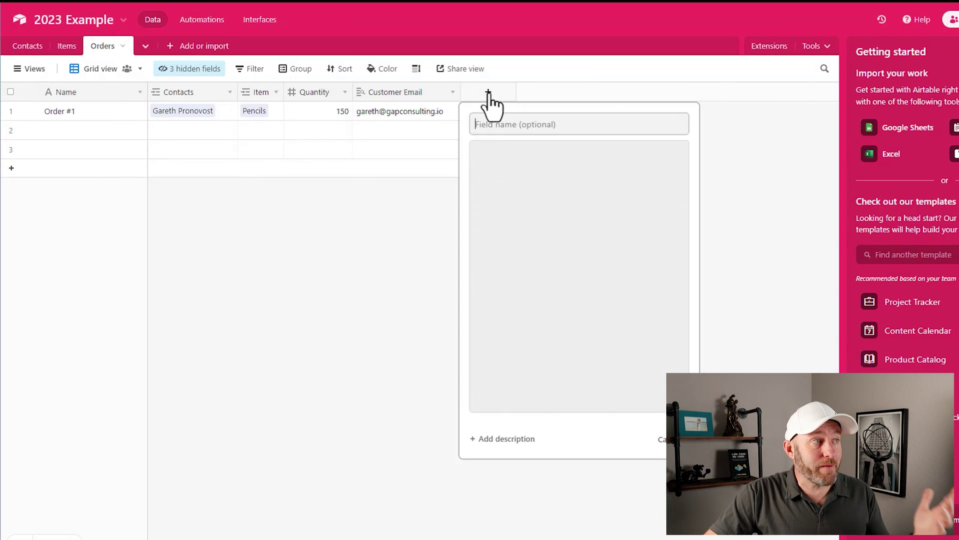
type("Price")
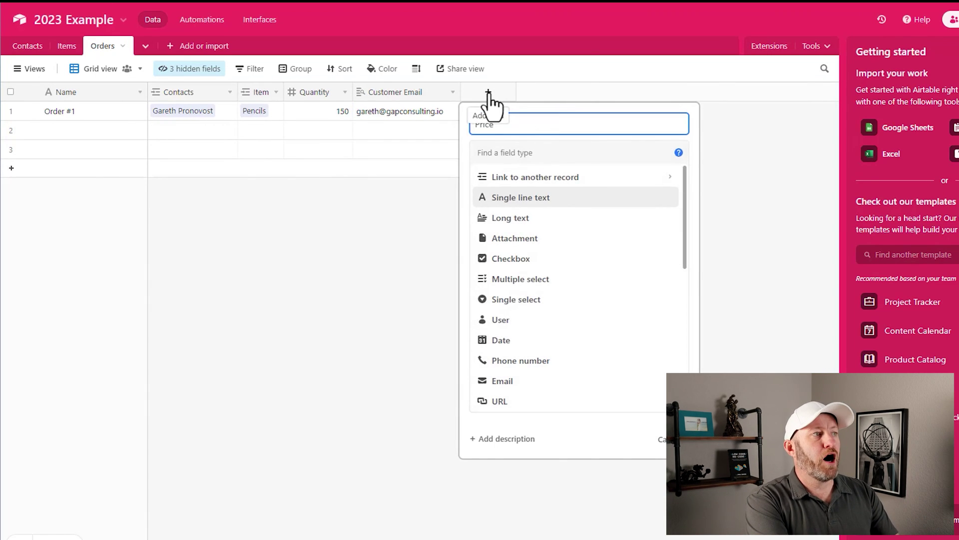
key("Tab")
type("loo")
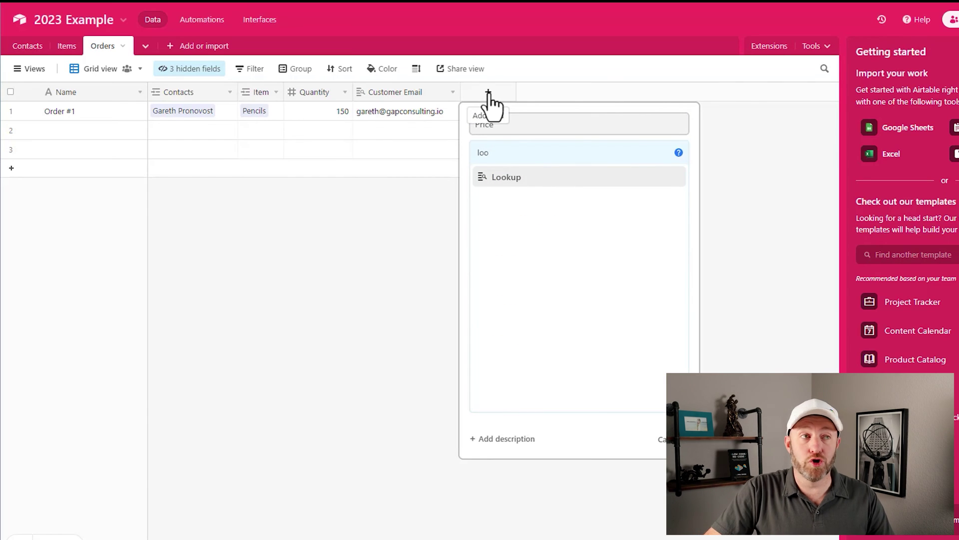
left_click(527, 179)
left_click(520, 240)
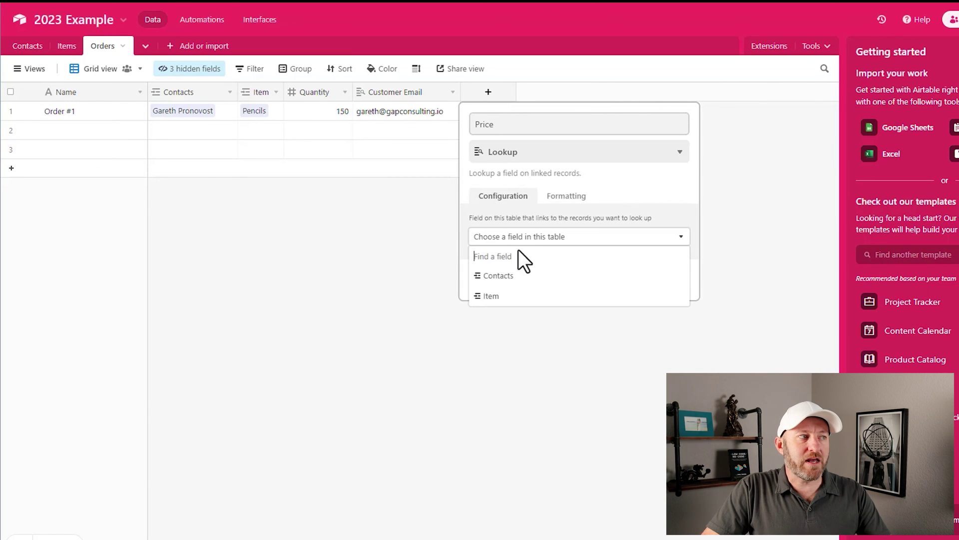
left_click(511, 296)
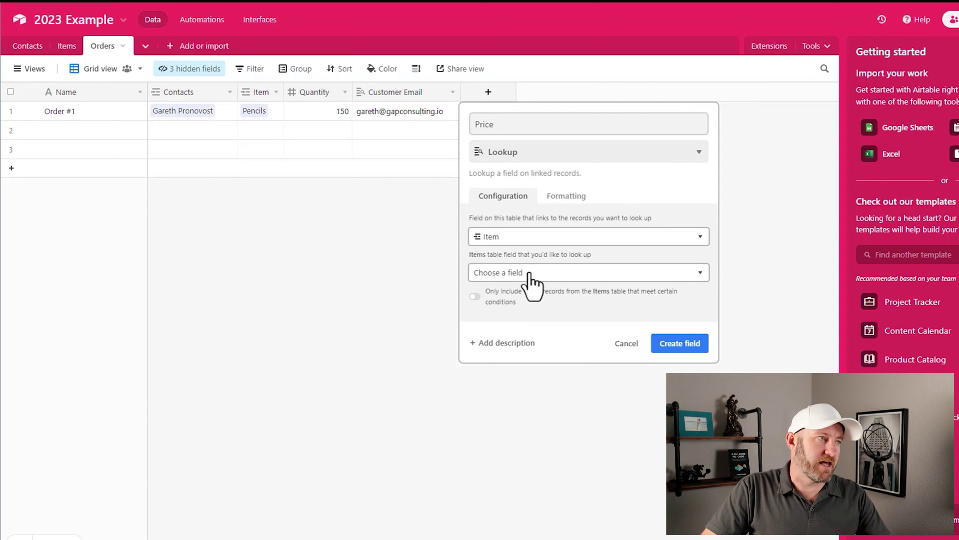
left_click(529, 274)
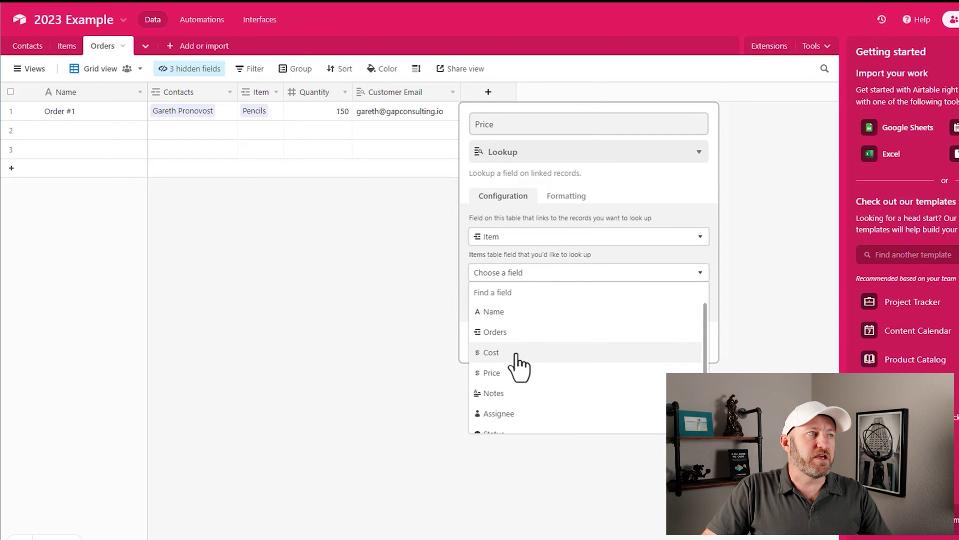
left_click(520, 375)
left_click(669, 350)
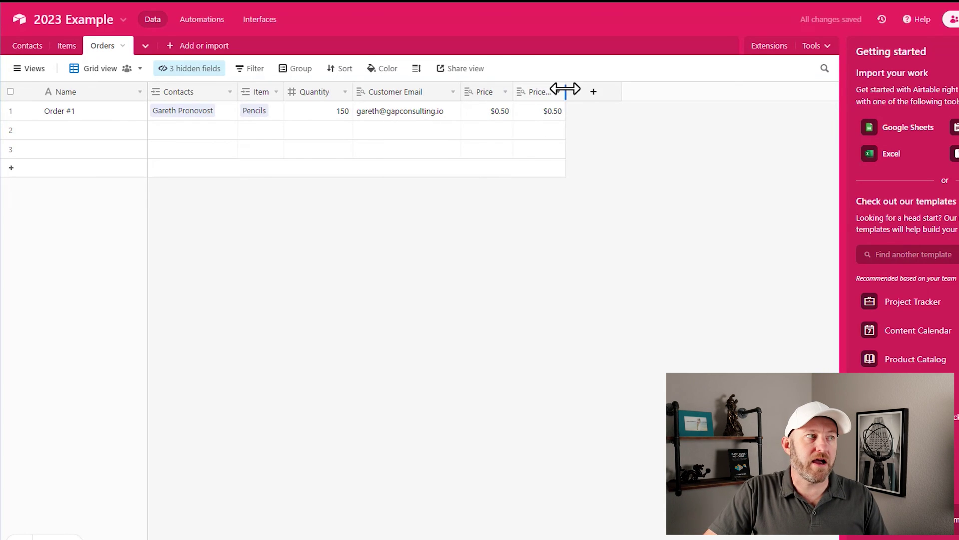
Step: Rename the copied Price field to Cost and point its lookup at the item's Cost
double_click(548, 92)
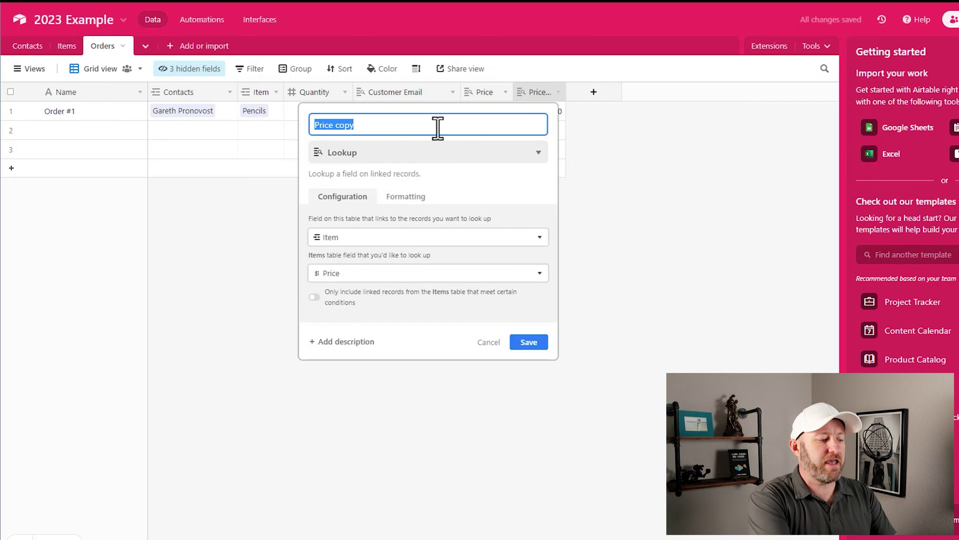
type("Cost")
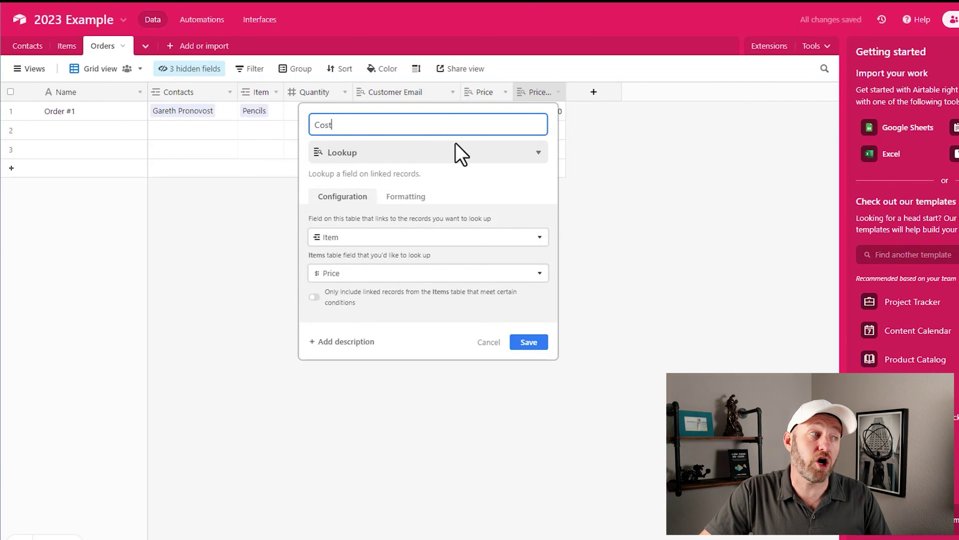
left_click(397, 274)
left_click(350, 354)
left_click(528, 342)
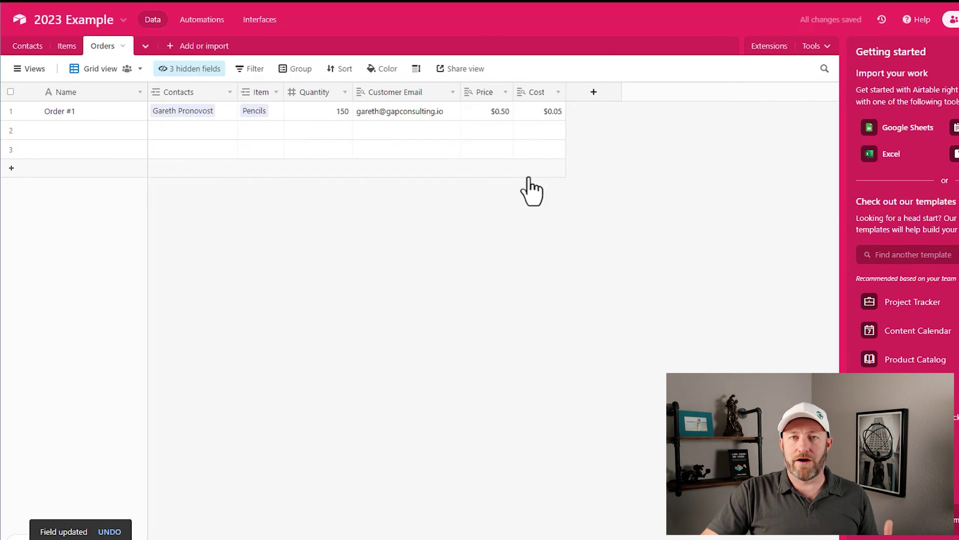
left_click_drag(352, 92, 346, 92)
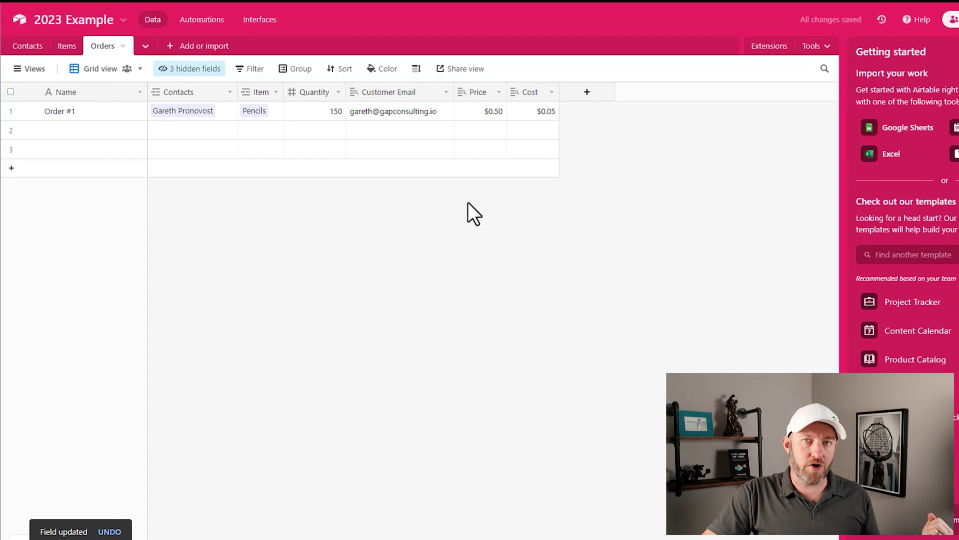
Step: Create an Order Total formula field computing Price*Quantity
left_click(588, 93)
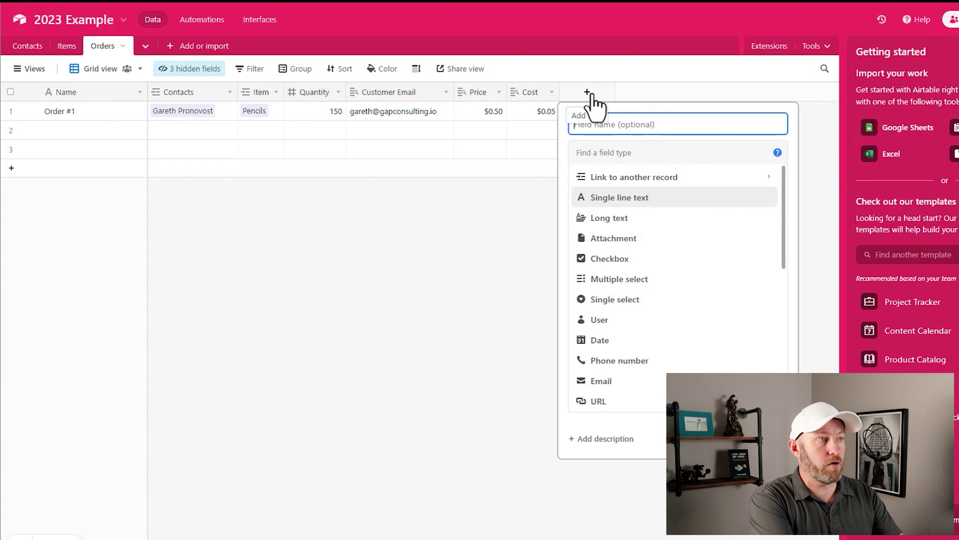
type("Order Total")
left_click(618, 155)
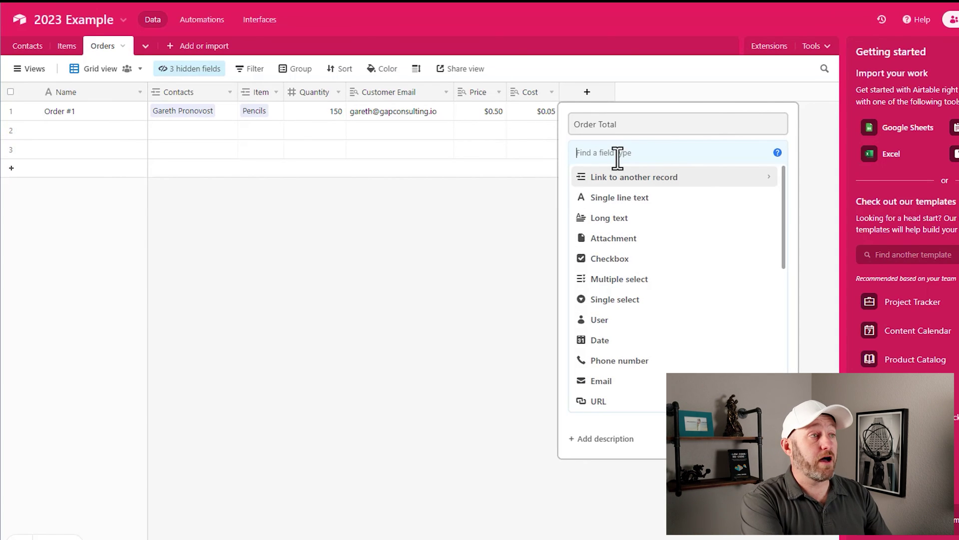
type("formula")
key("Return")
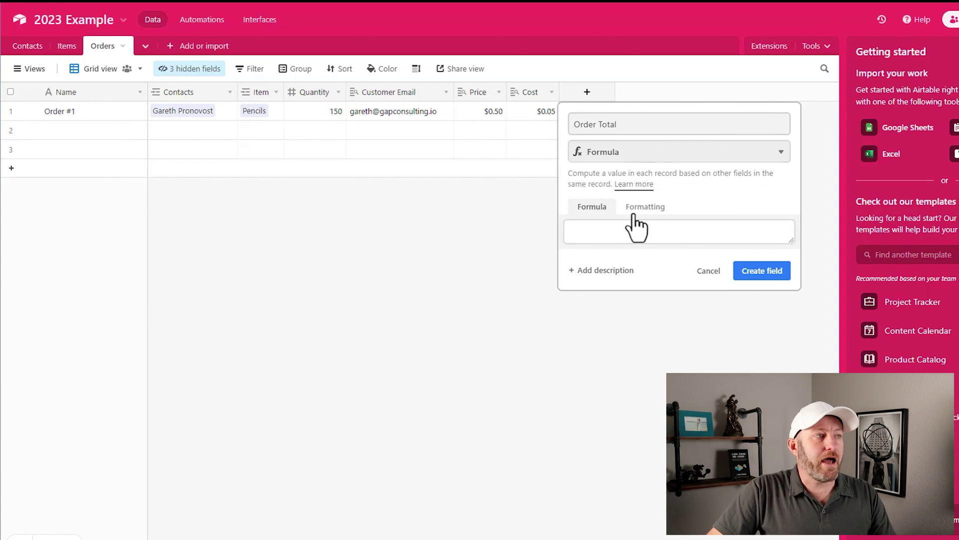
left_click(640, 223)
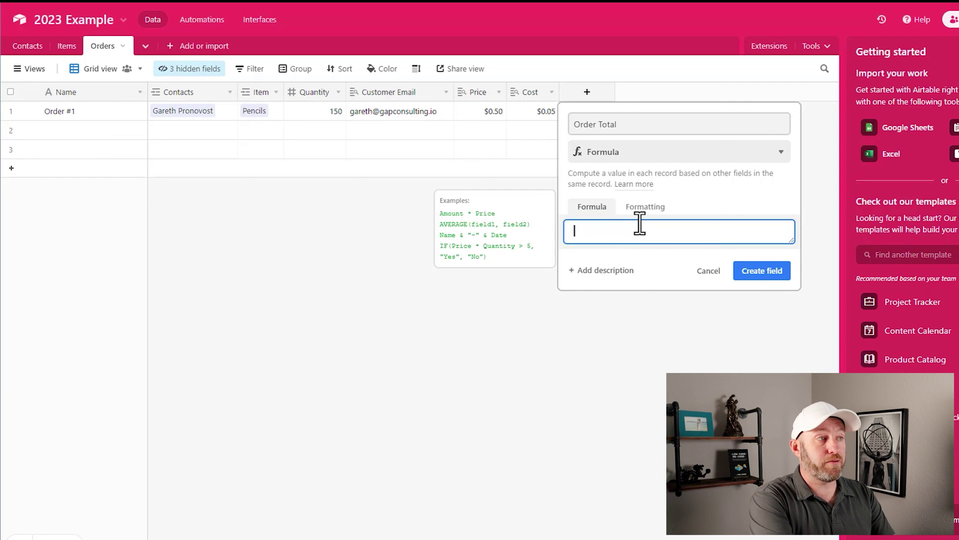
type("pric")
left_click(604, 270)
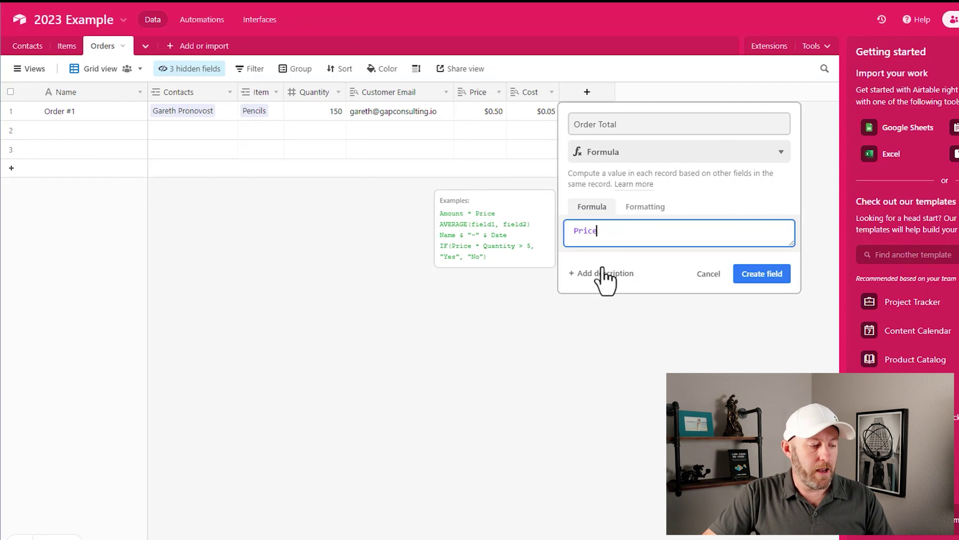
type("*")
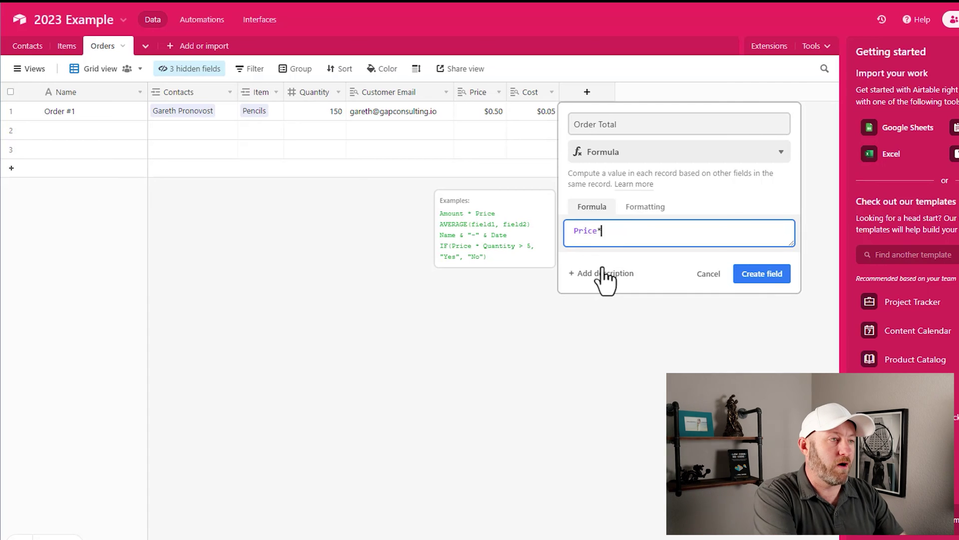
type("qua")
left_click(605, 270)
left_click(761, 302)
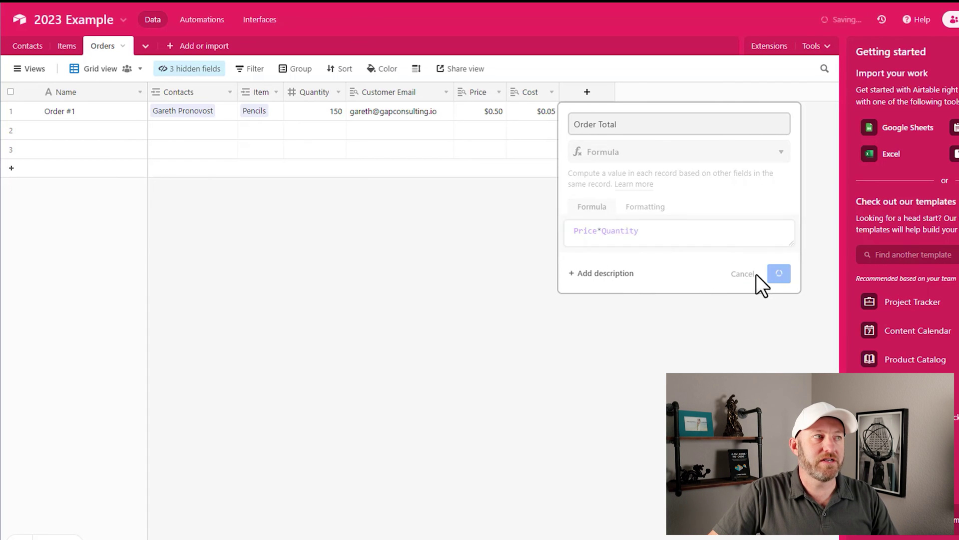
left_click_drag(667, 93, 637, 92)
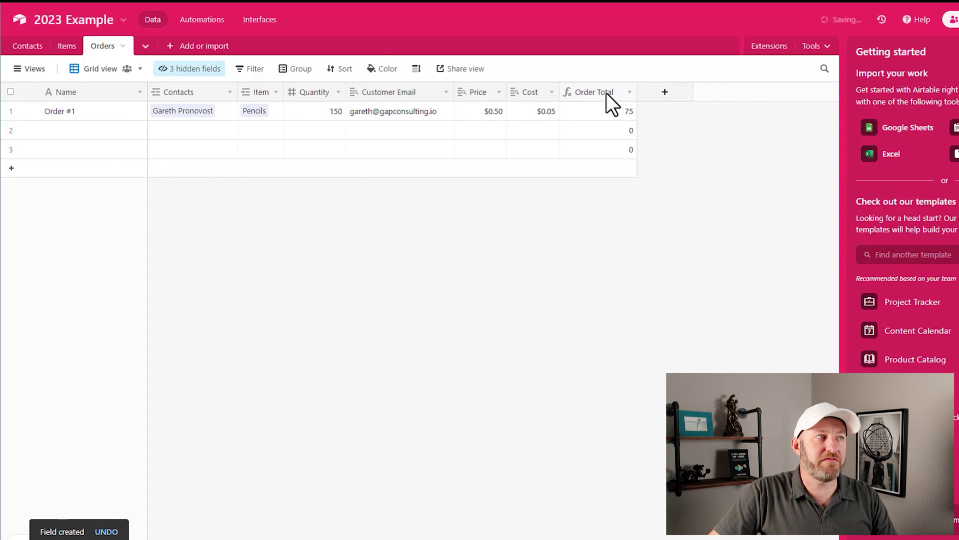
Step: Format the Order Total field as currency
double_click(605, 91)
left_click(387, 208)
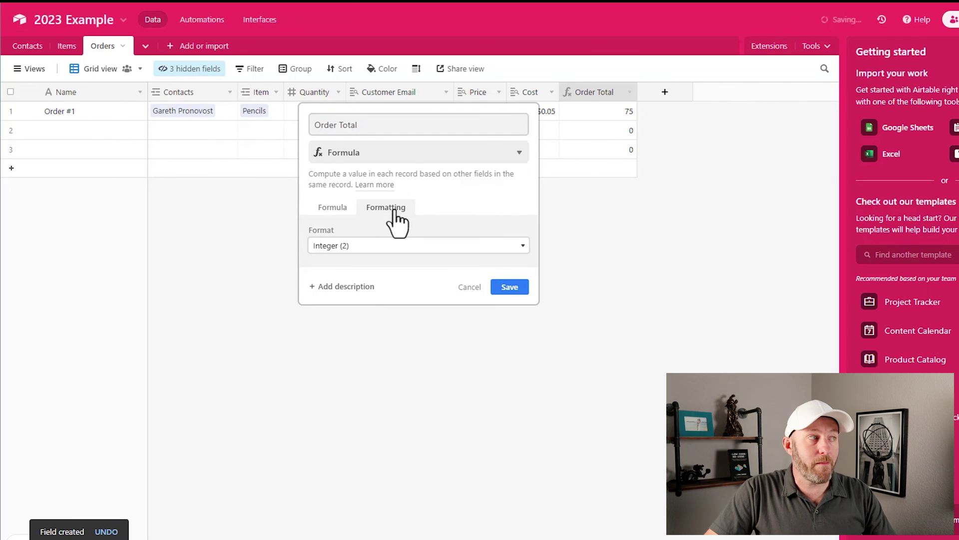
left_click(379, 250)
left_click(373, 280)
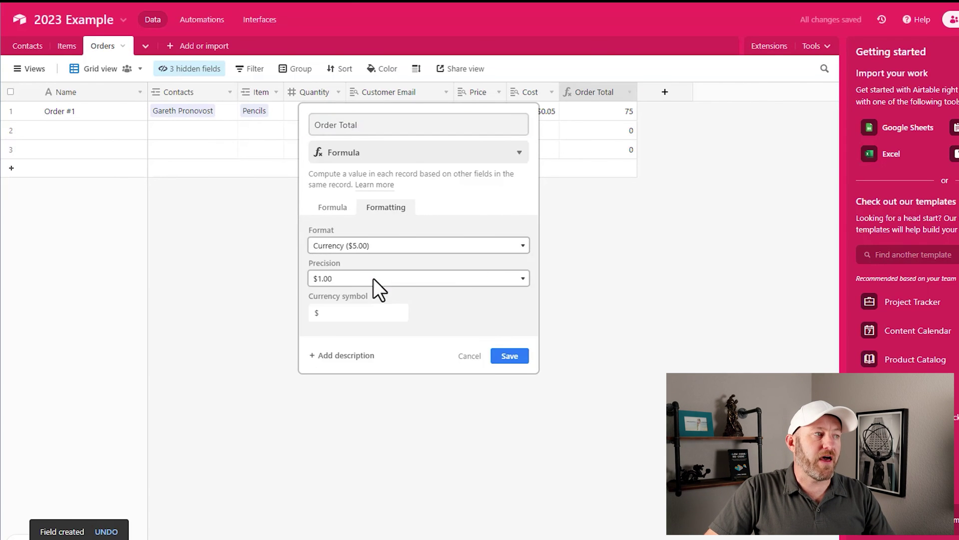
left_click(501, 356)
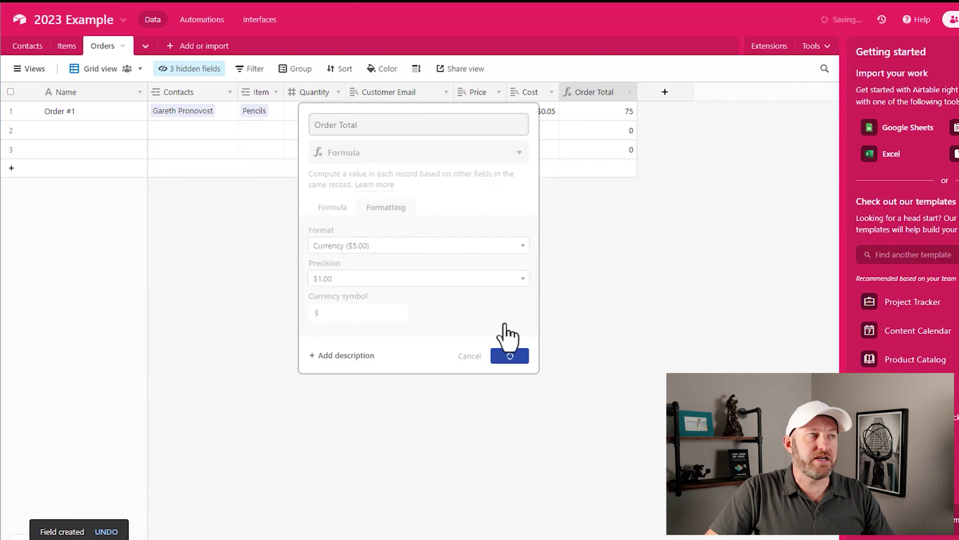
left_click(596, 114)
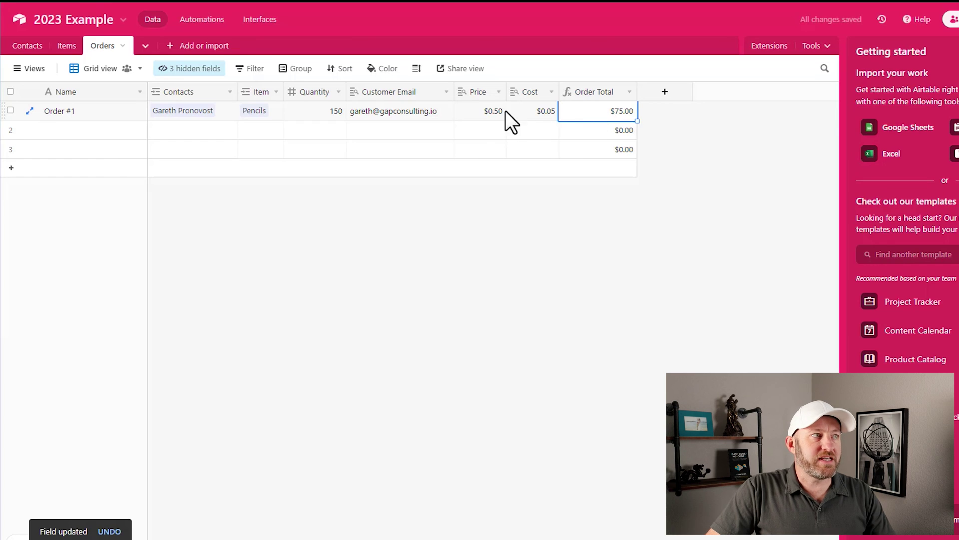
Step: Turn the Order Total copy into a Cost Total field computing Cost*Quantity
left_click(606, 95)
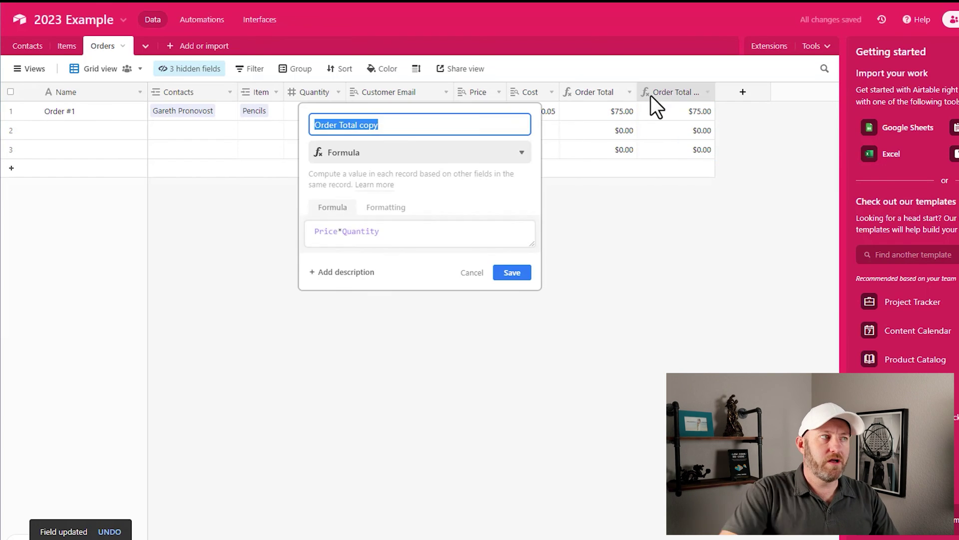
type("Cost Total")
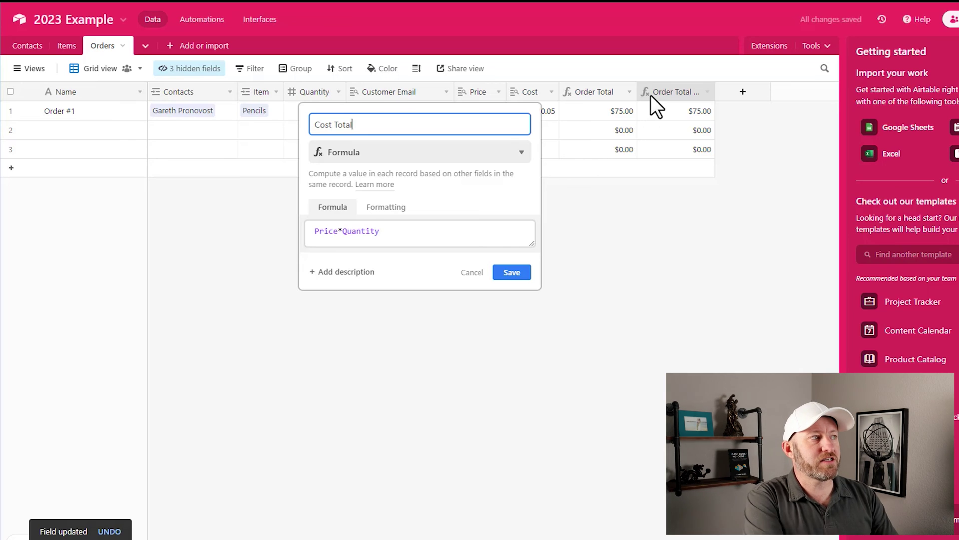
double_click(326, 232)
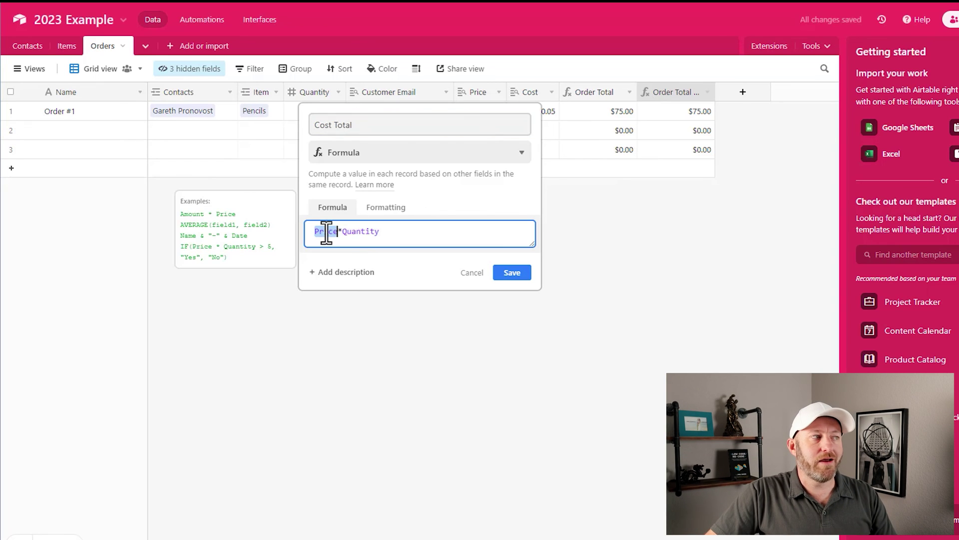
type("co")
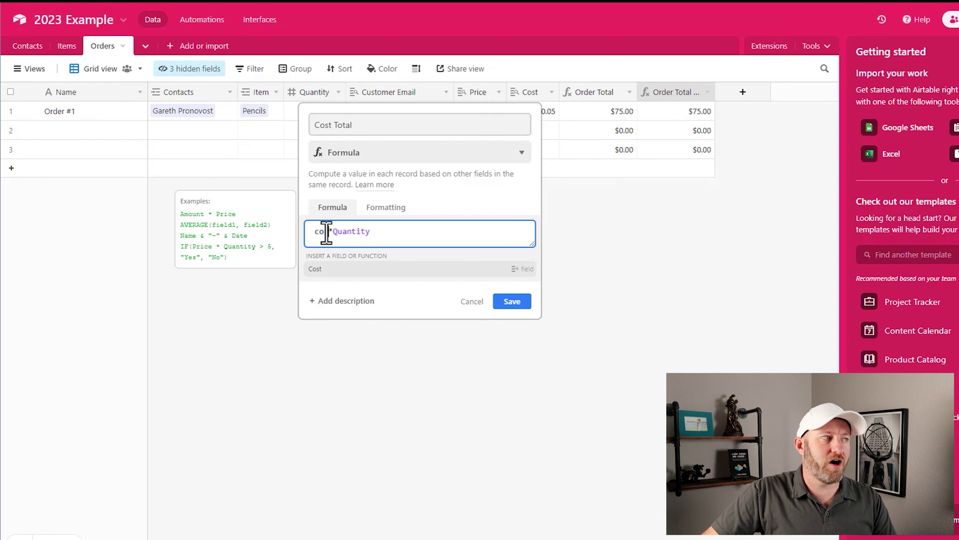
type("st")
left_click(512, 301)
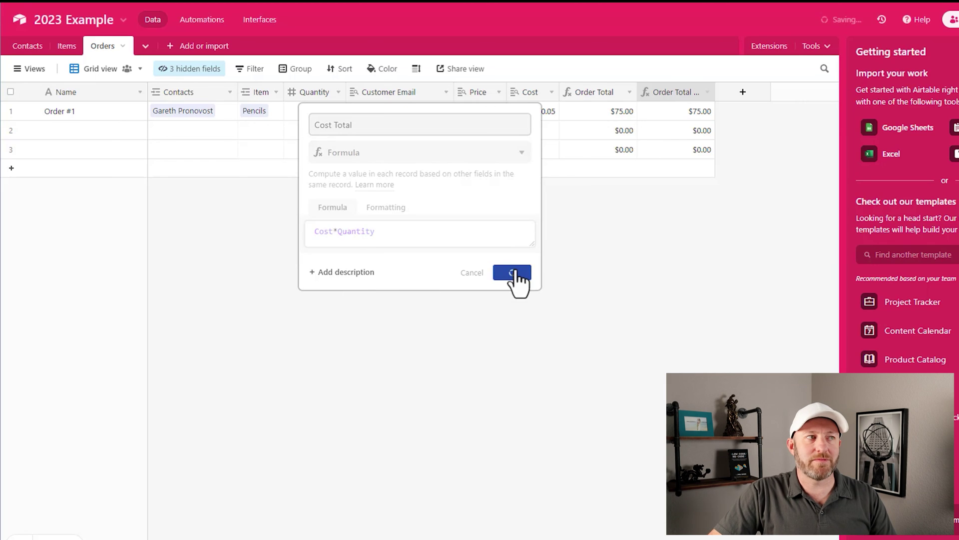
Step: Add a currency-formatted Profit formula field equal to {Order Total}-{Cost Total}
left_click(743, 92)
type("Projit")
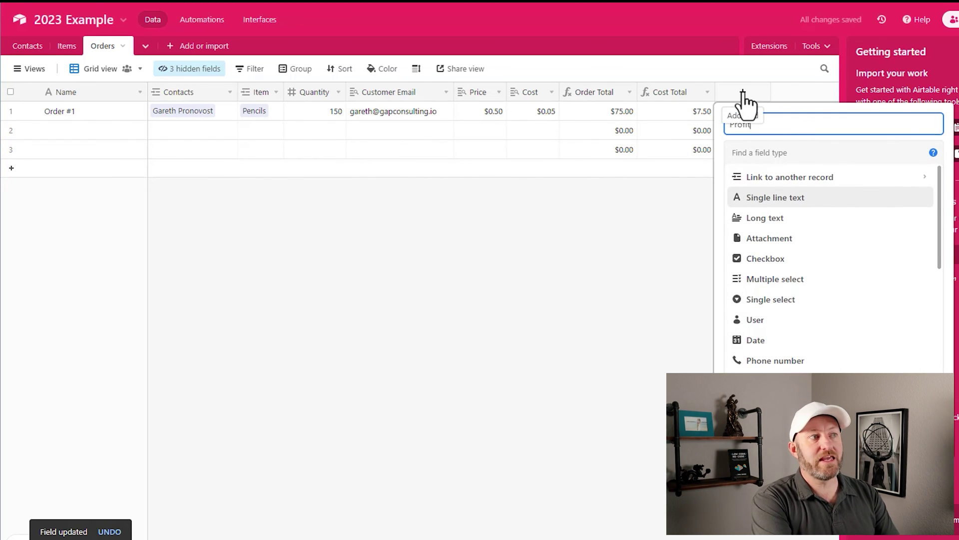
key("Tab")
type("form")
key("Return")
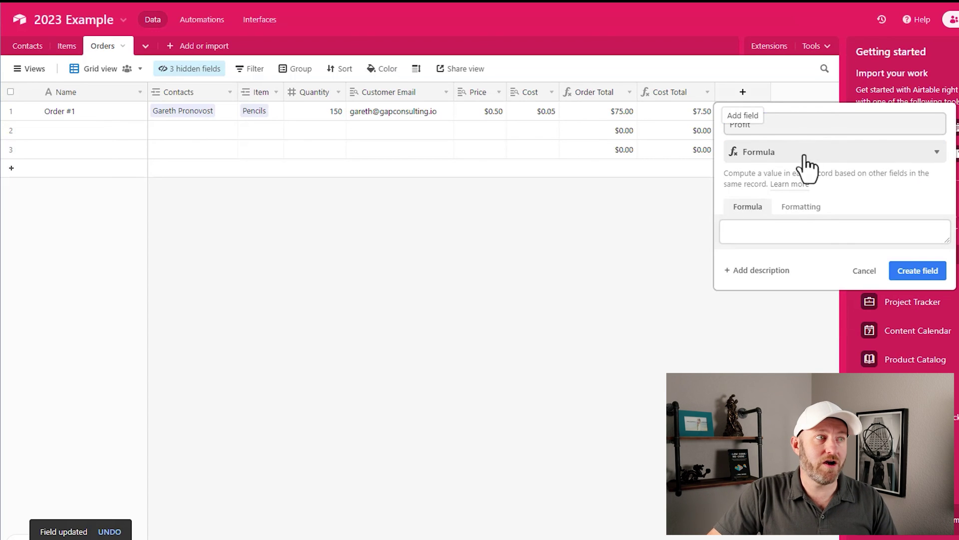
left_click(803, 230)
type("{Order Total}")
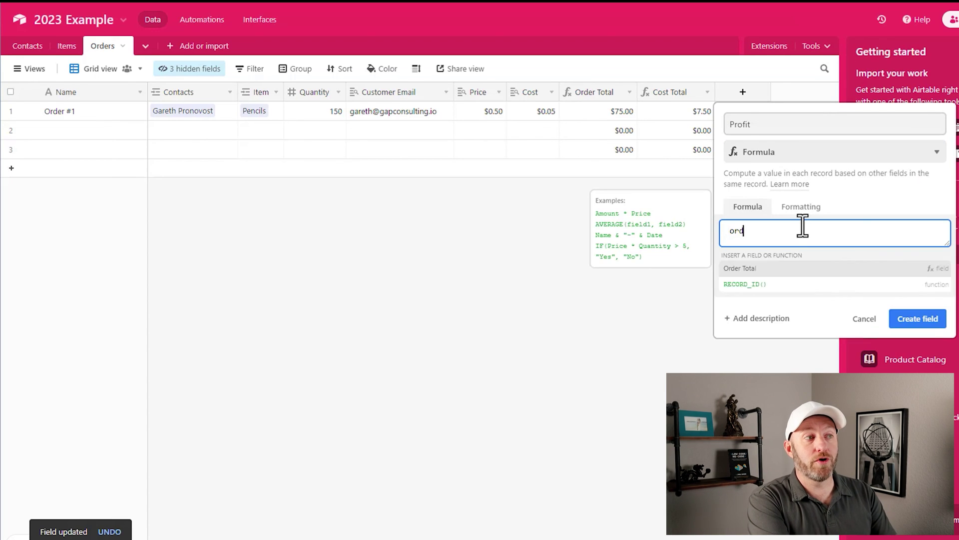
type("-c")
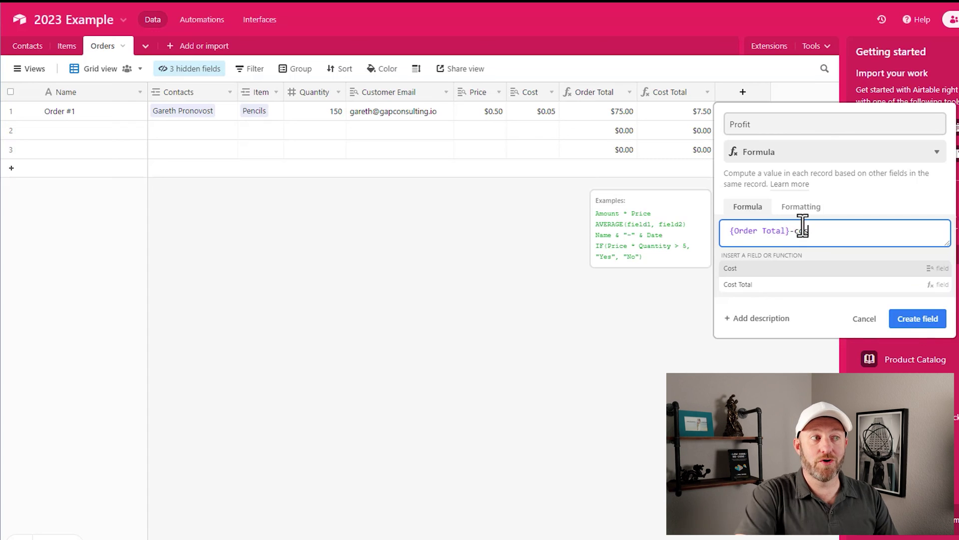
type("os")
left_click(800, 286)
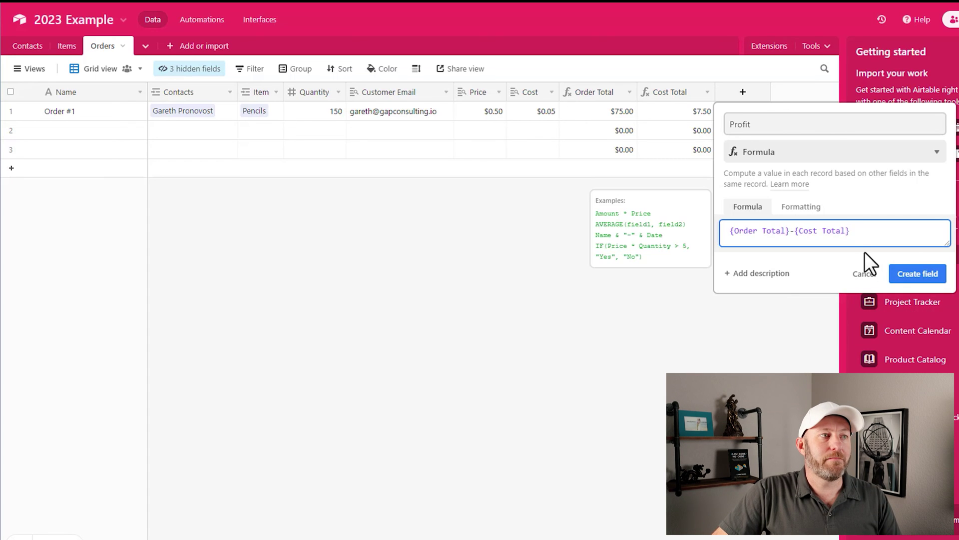
left_click(799, 208)
left_click(794, 246)
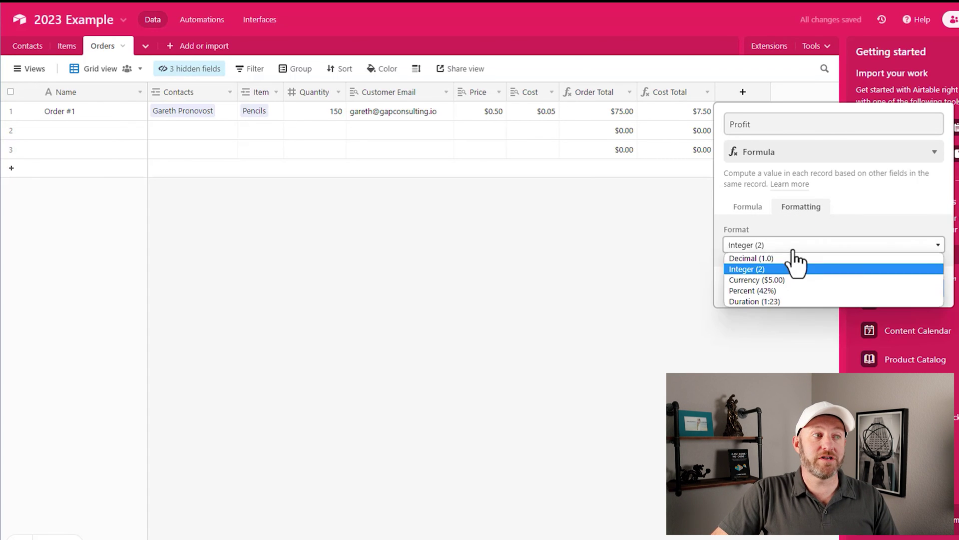
left_click(790, 280)
left_click(903, 359)
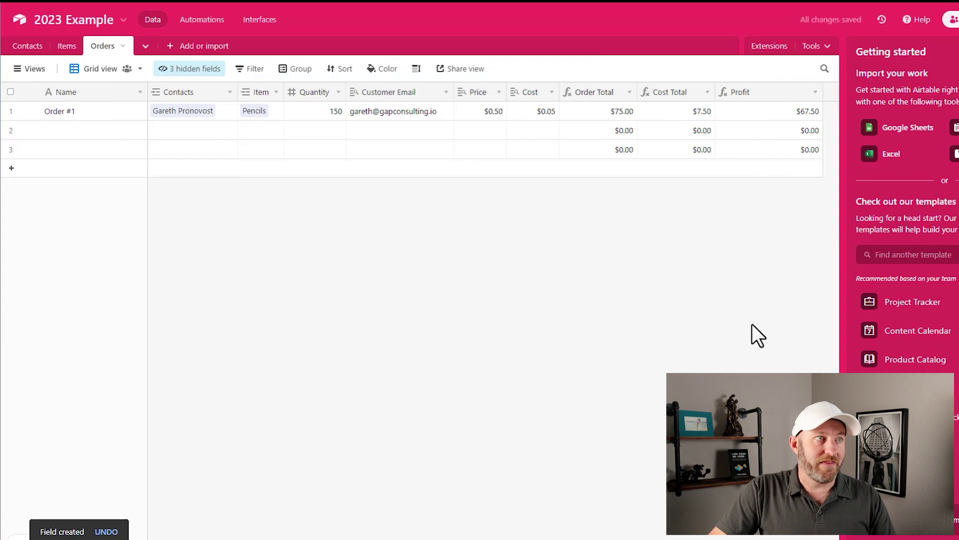
left_click_drag(823, 92, 778, 93)
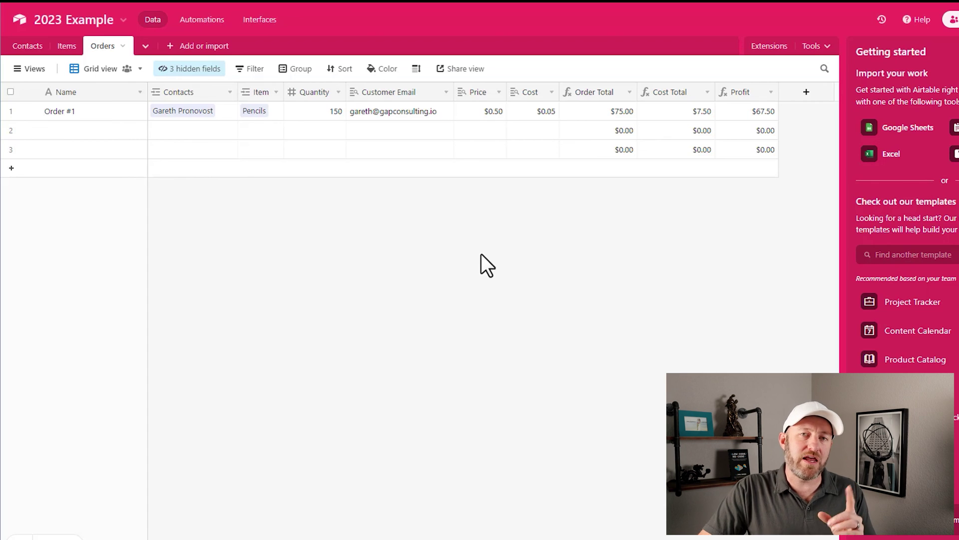
Step: View the base's Automations page, then its Interfaces page
left_click(205, 21)
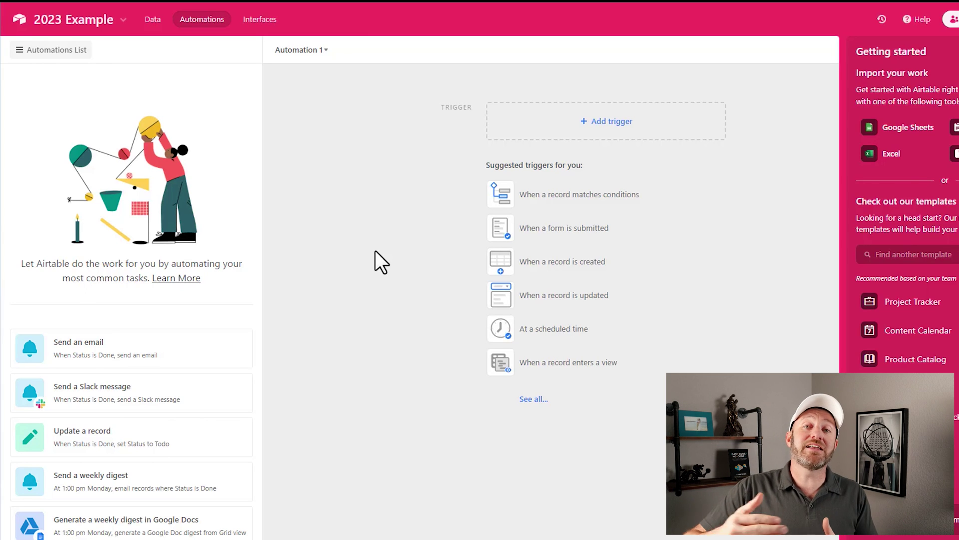
left_click(266, 23)
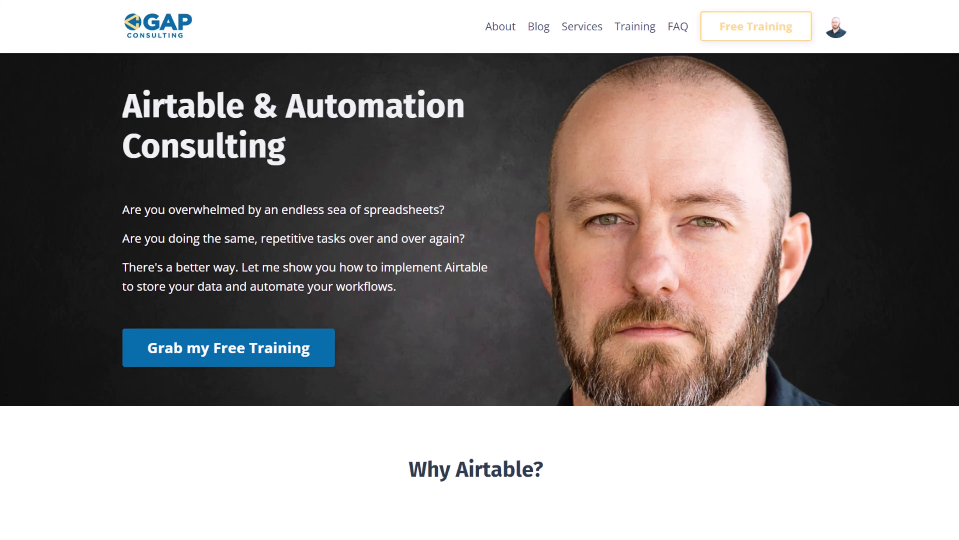
Step: Open and close the Free Training popup, then scroll to the hourly, training and custom development cards
left_click(276, 367)
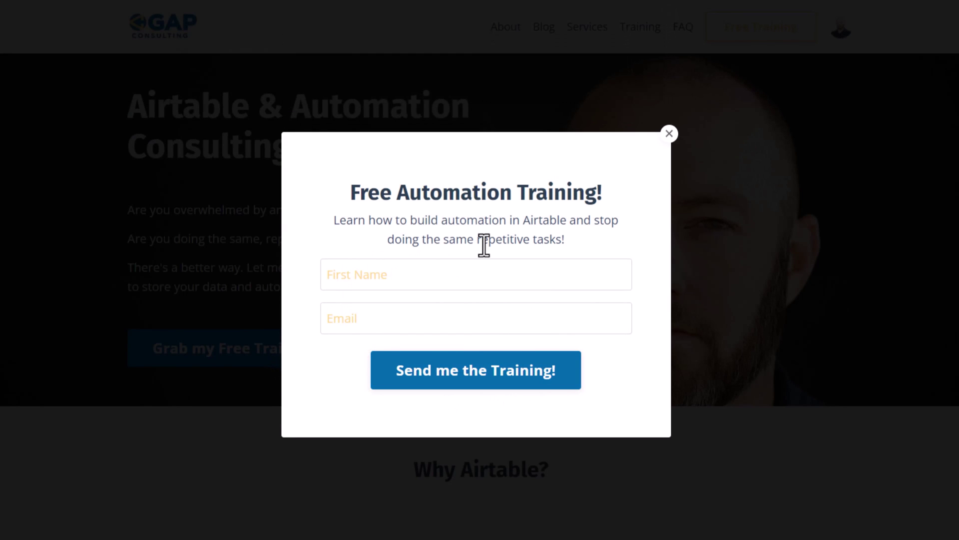
left_click(670, 134)
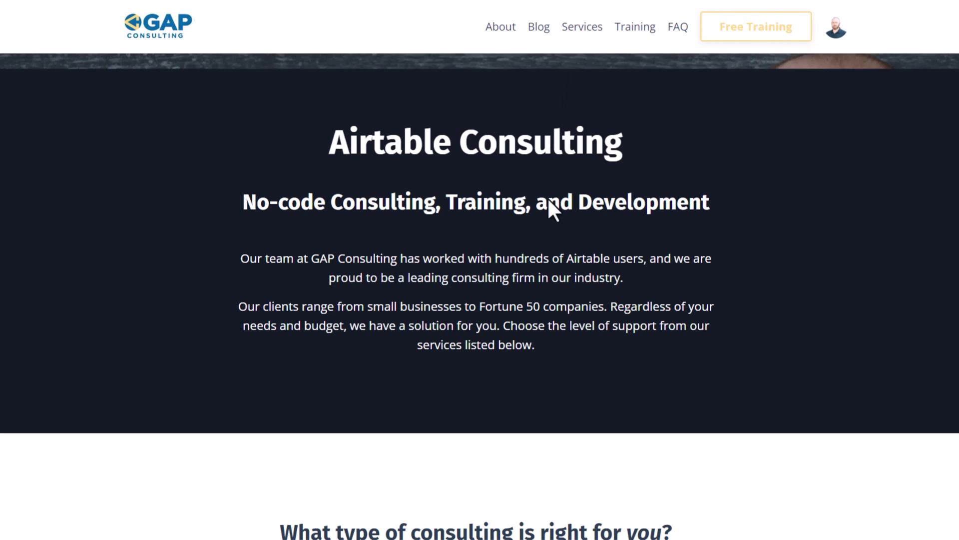
scroll(510, 275, "down", 10)
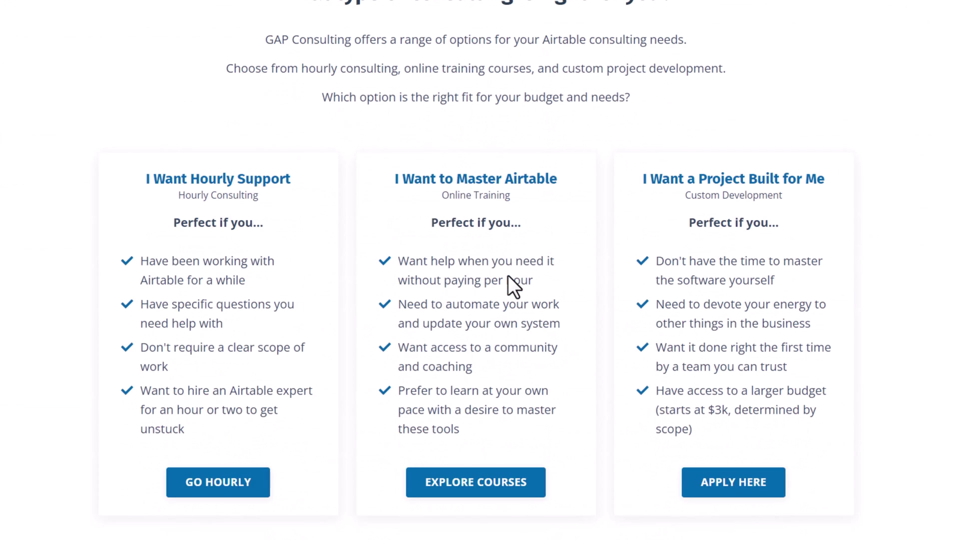